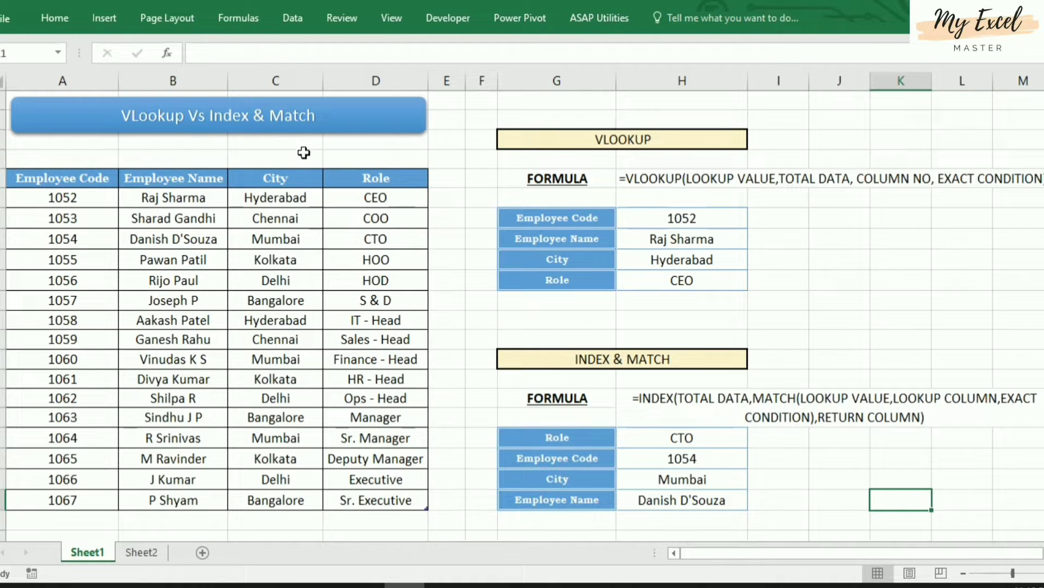
- Switch to Sheet2 and enter 1052 as the lookup Employee Code in cell H14
{"action": "left_click", "coordinate": [142, 552]}
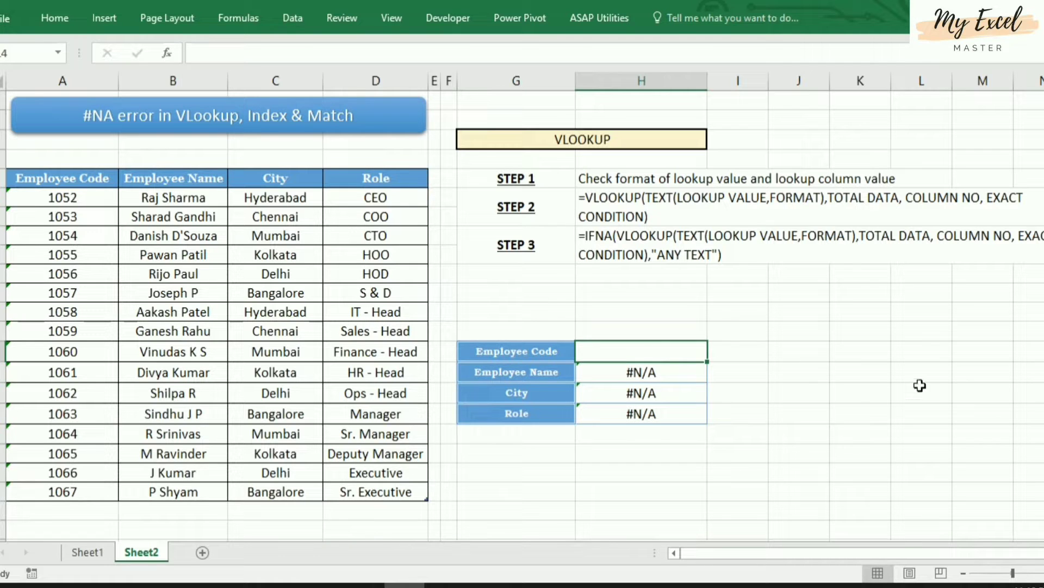
{"action": "type", "text": "1052"}
{"action": "key", "text": "Return"}
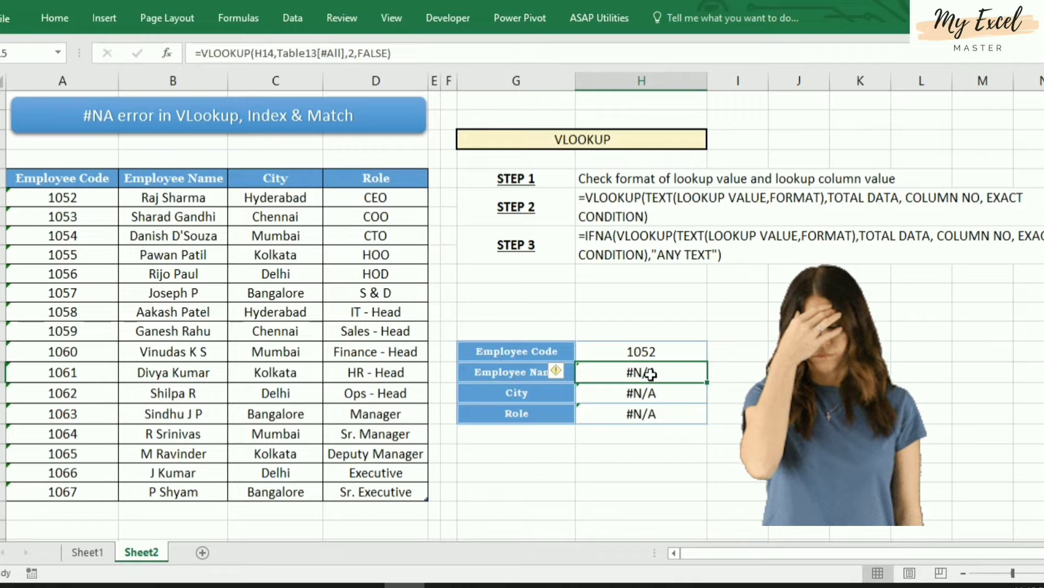
- Replace the lookup Employee Code in cell H14 with 1050
{"action": "left_click", "coordinate": [655, 348]}
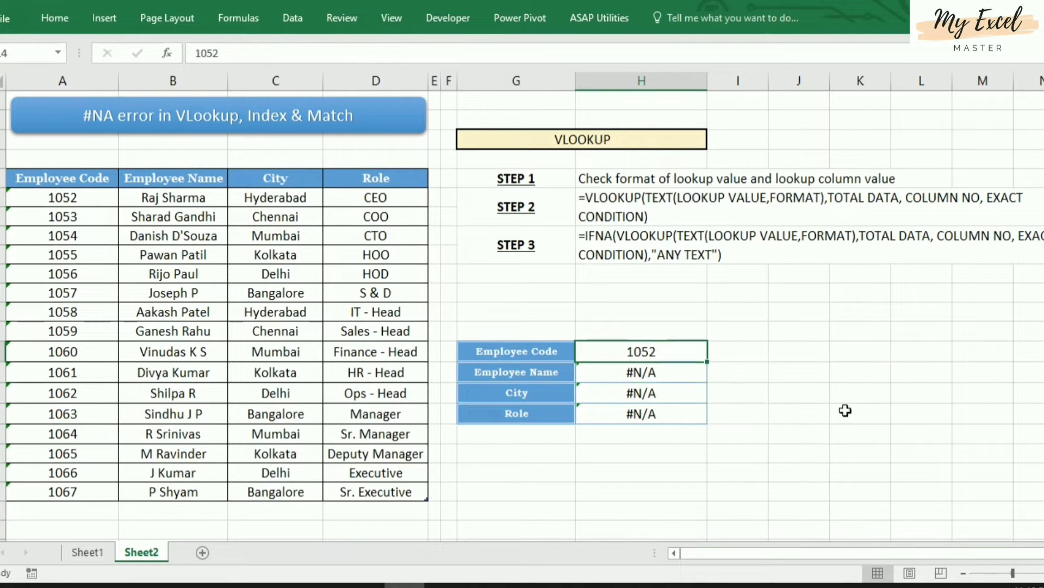
{"action": "type", "text": "1050"}
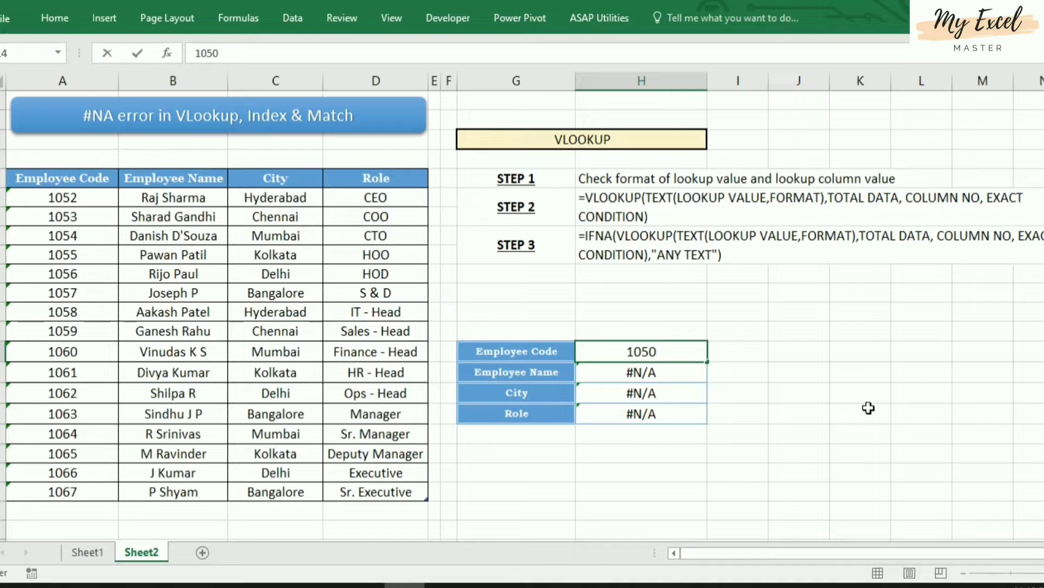
{"action": "key", "text": "Return"}
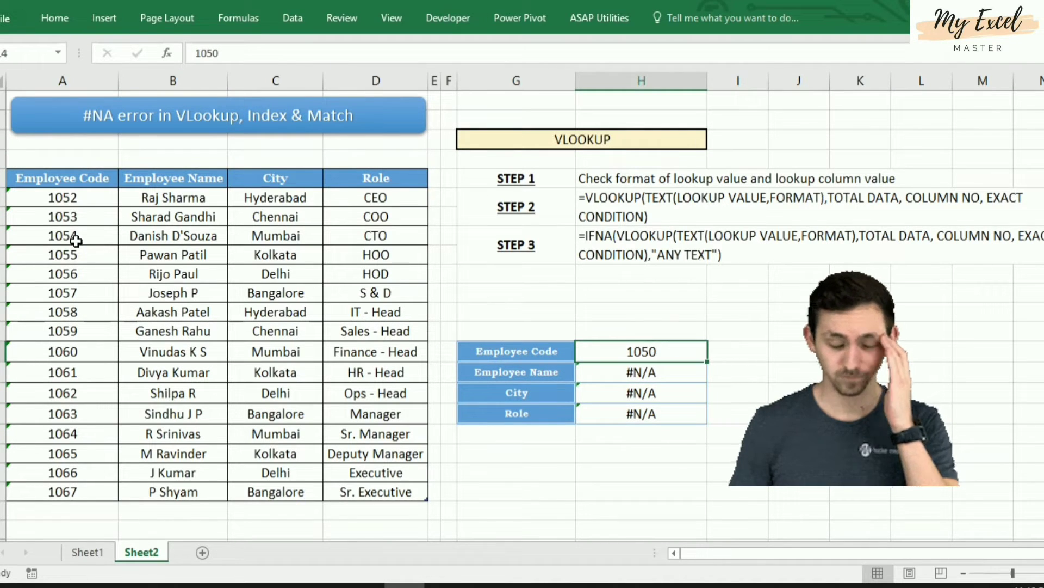
- Compare the codes in the table's Employee Code column with the lookup code in cell H14
{"action": "left_click_drag", "start_coordinate": [66, 199], "coordinate": [65, 492]}
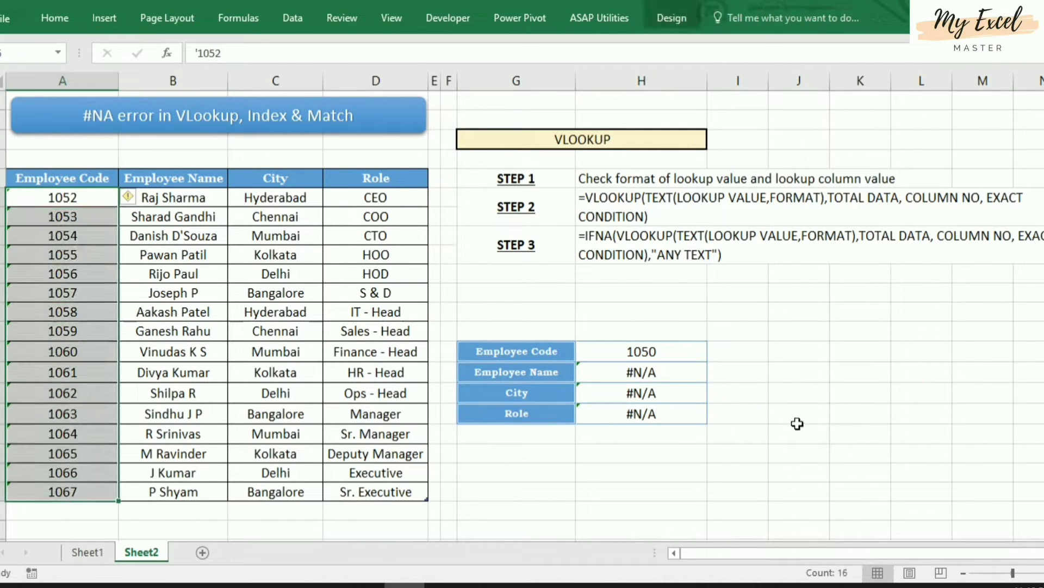
{"action": "left_click", "coordinate": [684, 355]}
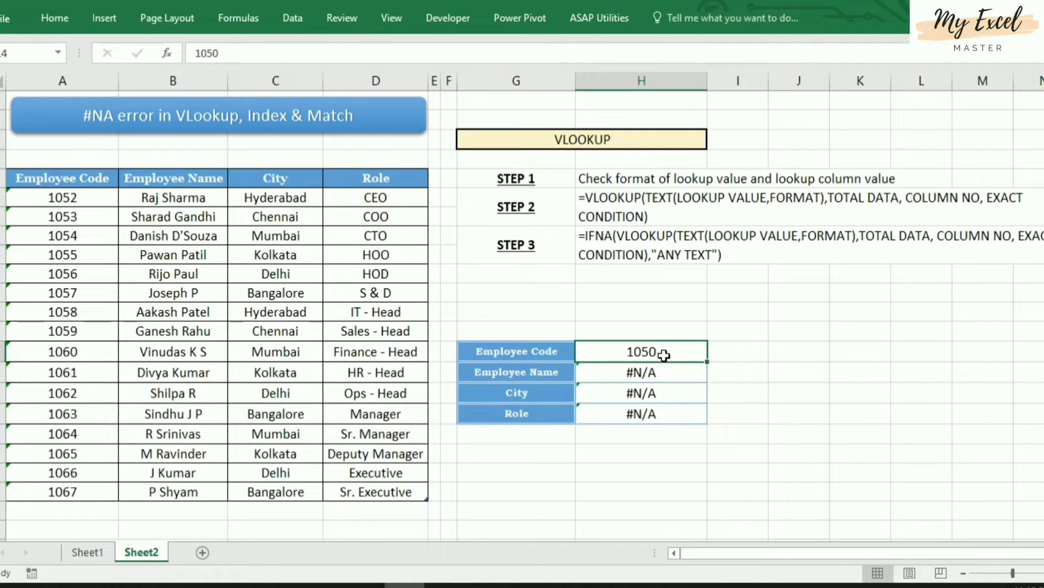
{"action": "left_click_drag", "start_coordinate": [80, 197], "coordinate": [89, 487]}
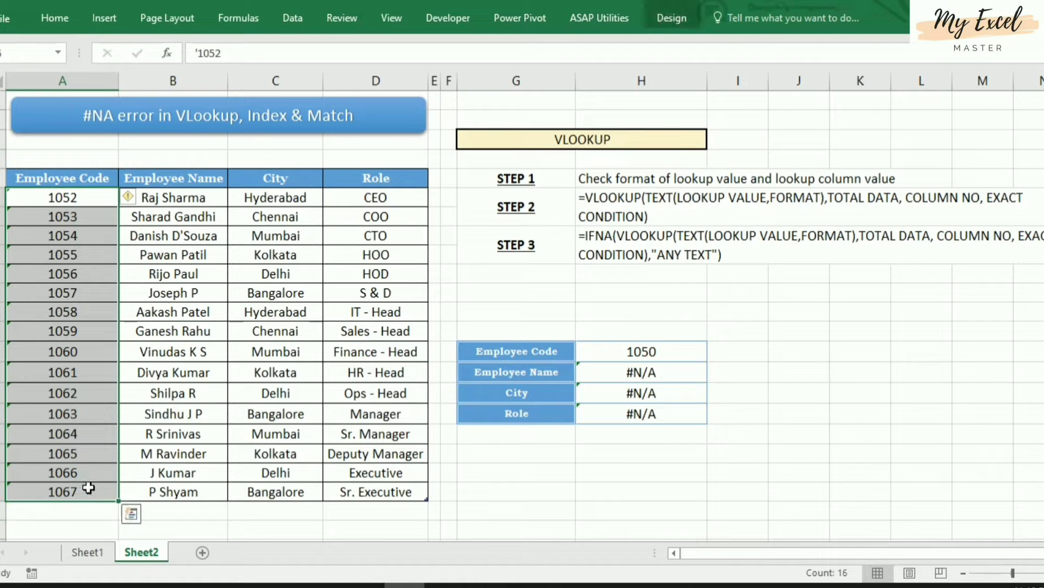
- Check whether the lookup Employee Code is numeric by entering =ISNUMBER(H14) in cell J14
{"action": "left_click", "coordinate": [822, 352]}
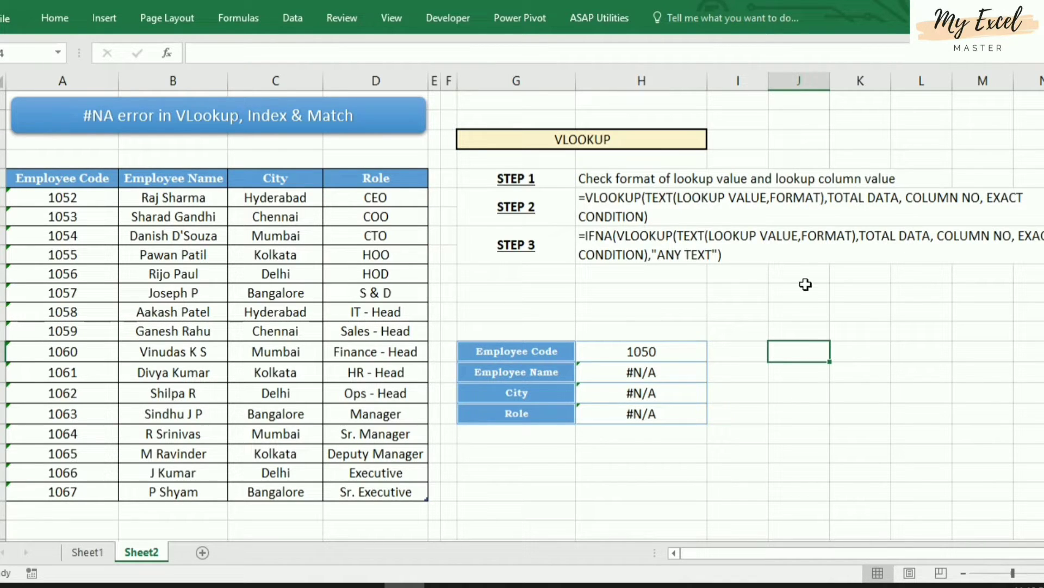
{"action": "type", "text": "=IS"}
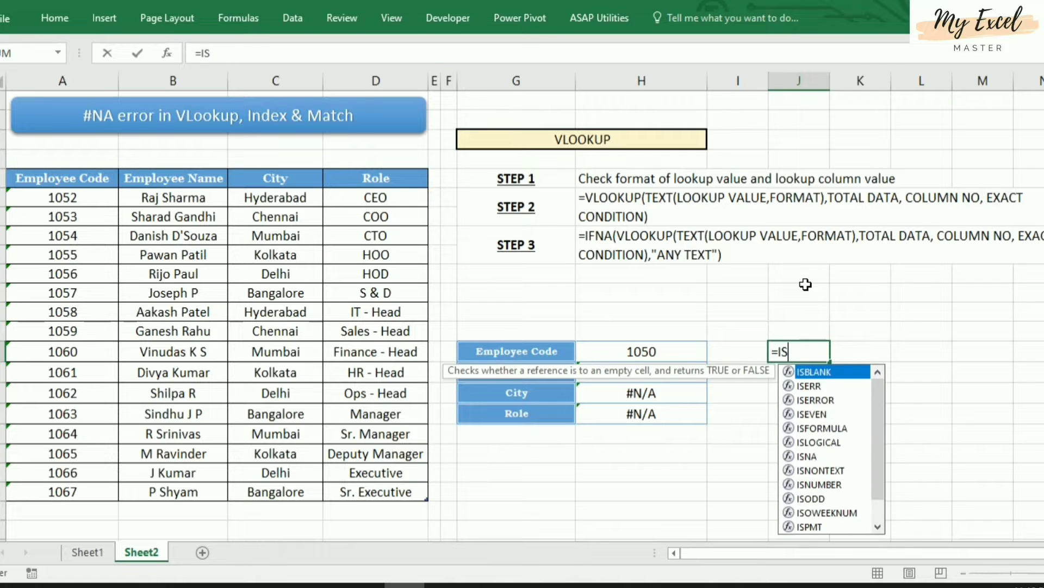
{"action": "type", "text": "NUMBER"}
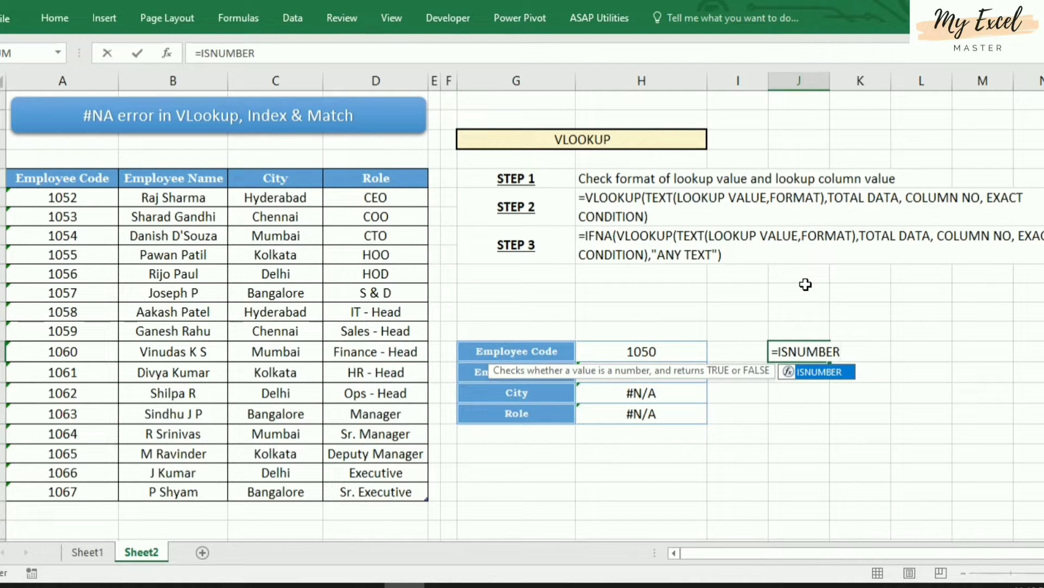
{"action": "type", "text": "("}
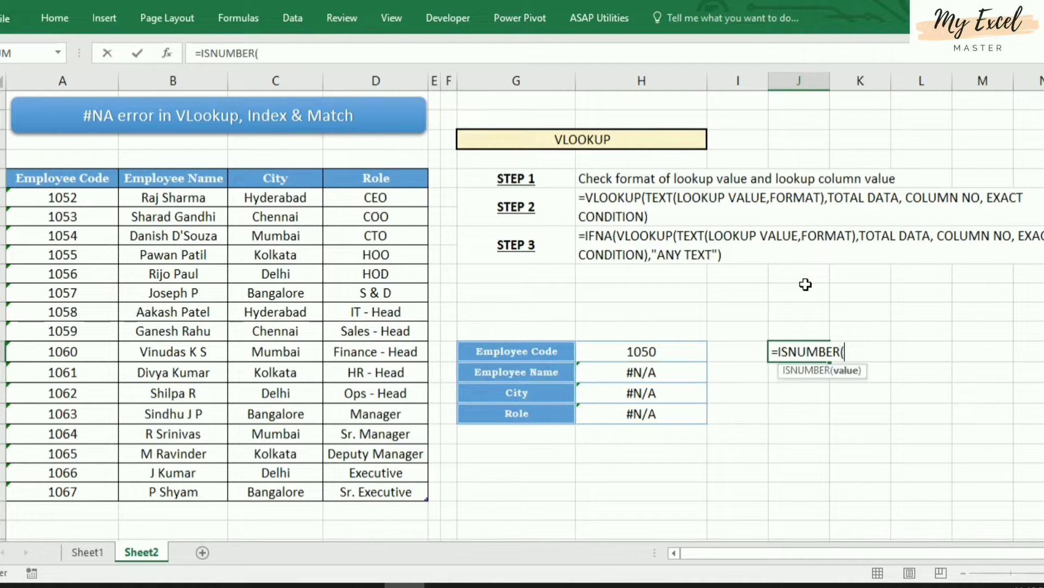
{"action": "left_click", "coordinate": [664, 353]}
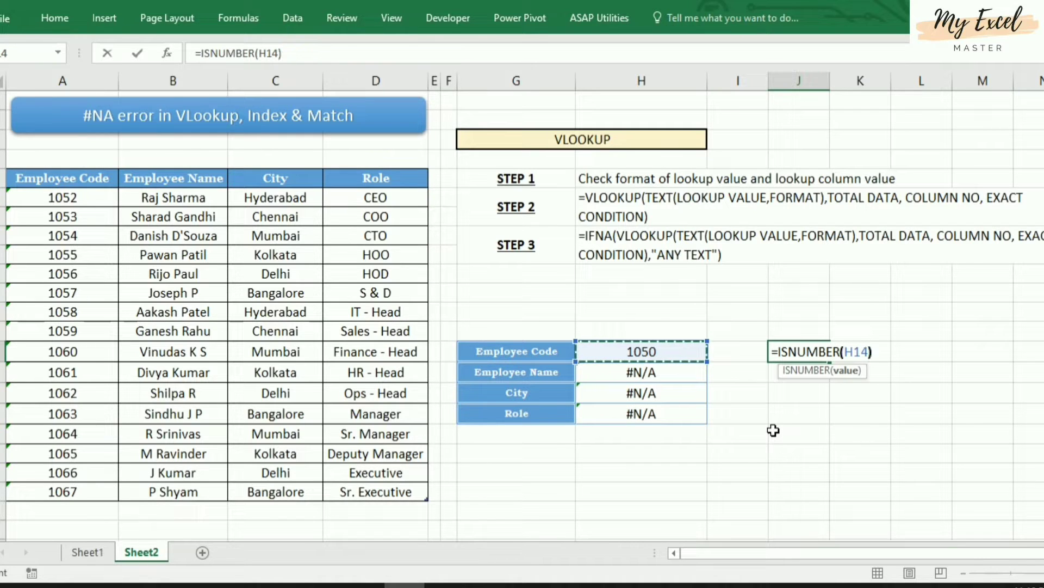
{"action": "key", "text": "Return"}
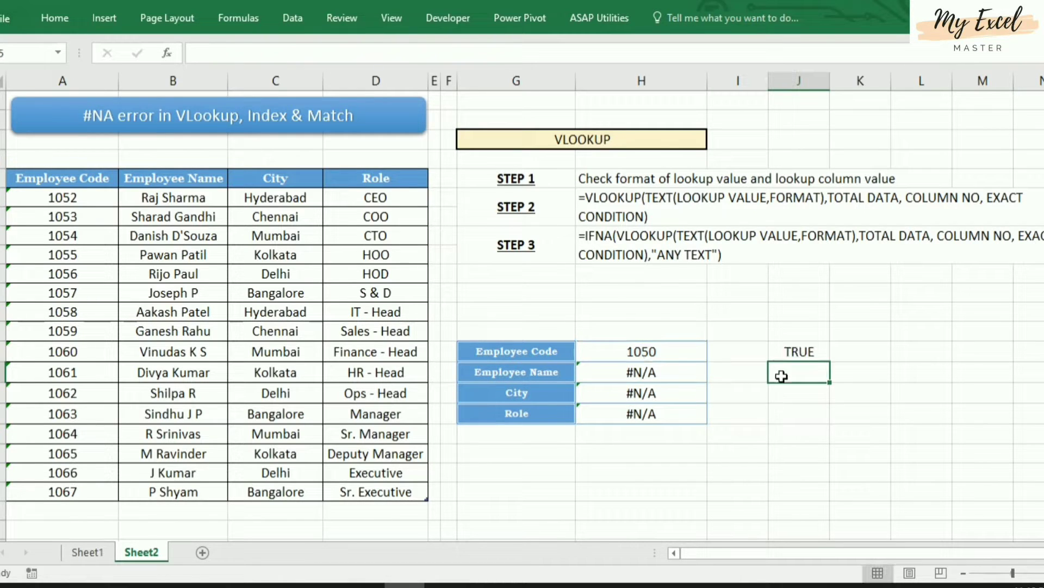
{"action": "left_click", "coordinate": [796, 354]}
{"action": "left_click", "coordinate": [656, 355]}
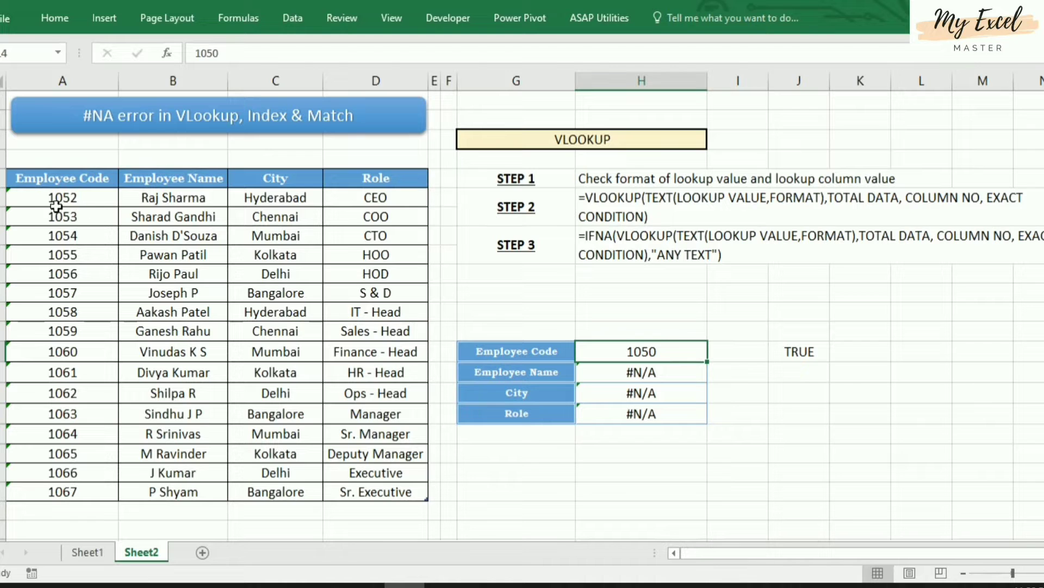
- Test the first code in the Employee Code column with =ISNUMBER(A6) in cell J14
{"action": "left_click", "coordinate": [813, 358]}
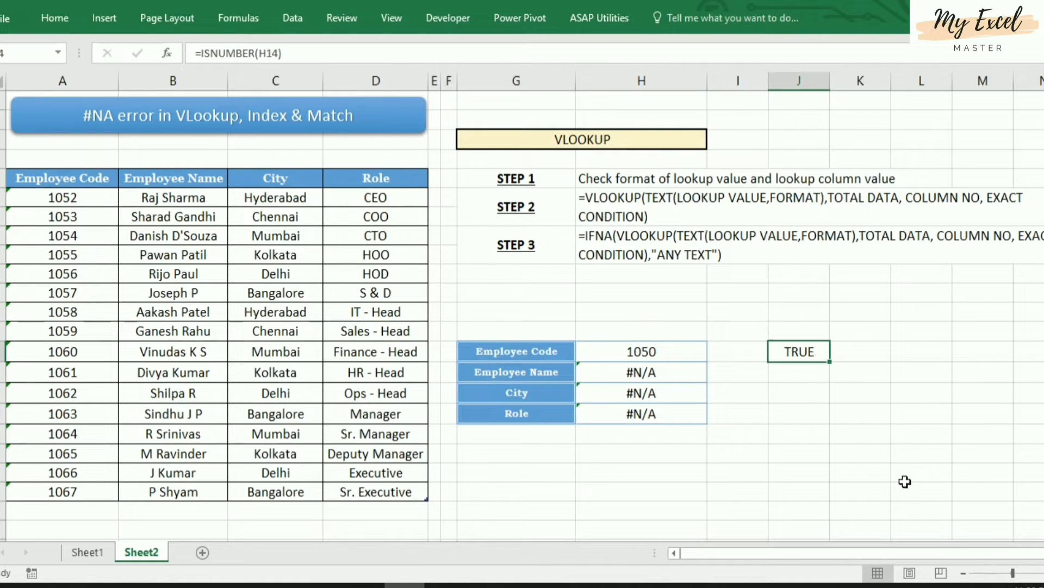
{"action": "type", "text": "=ISNUM"}
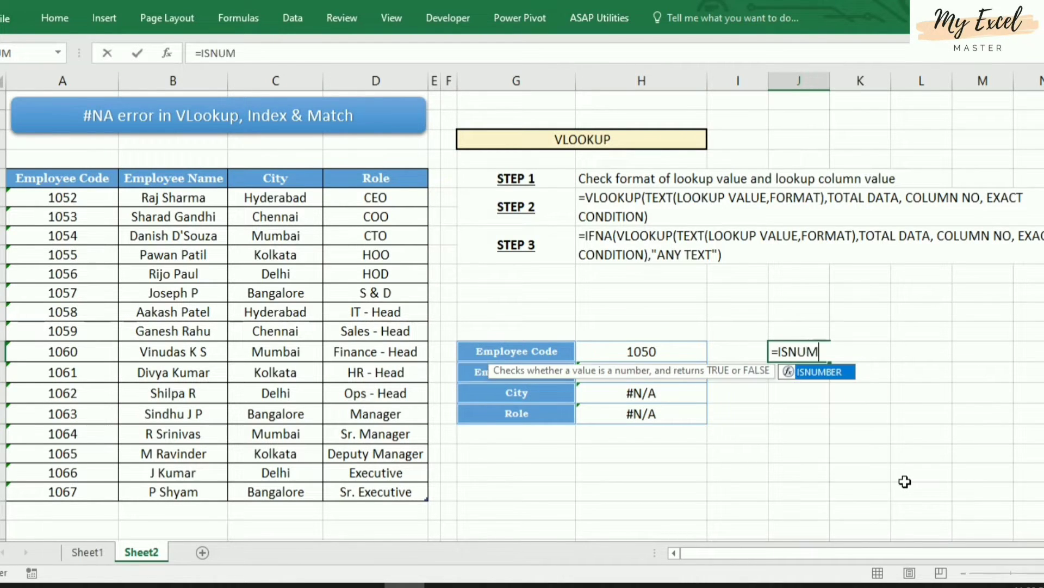
{"action": "type", "text": "BER("}
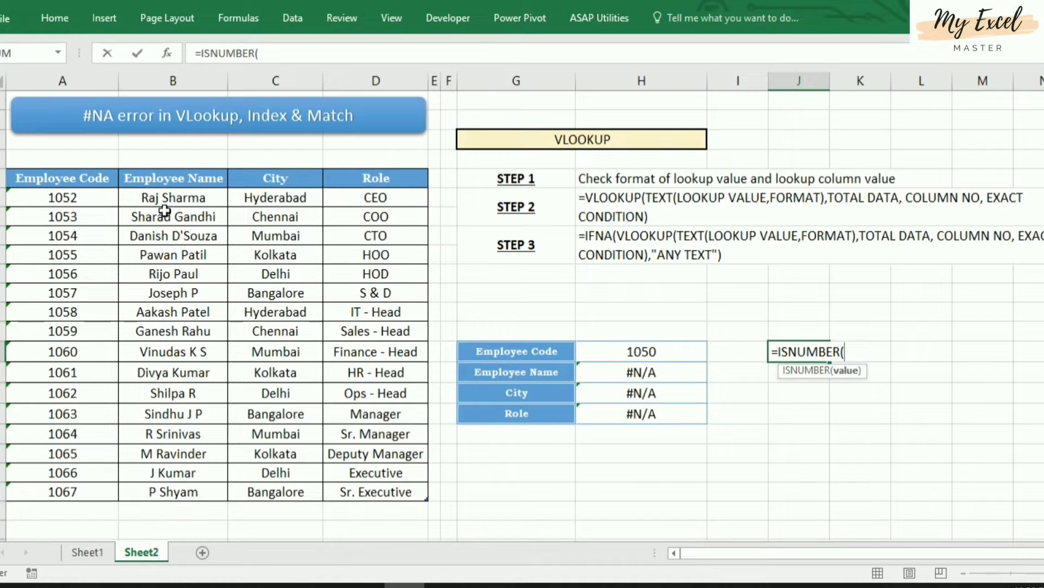
{"action": "left_click", "coordinate": [108, 201]}
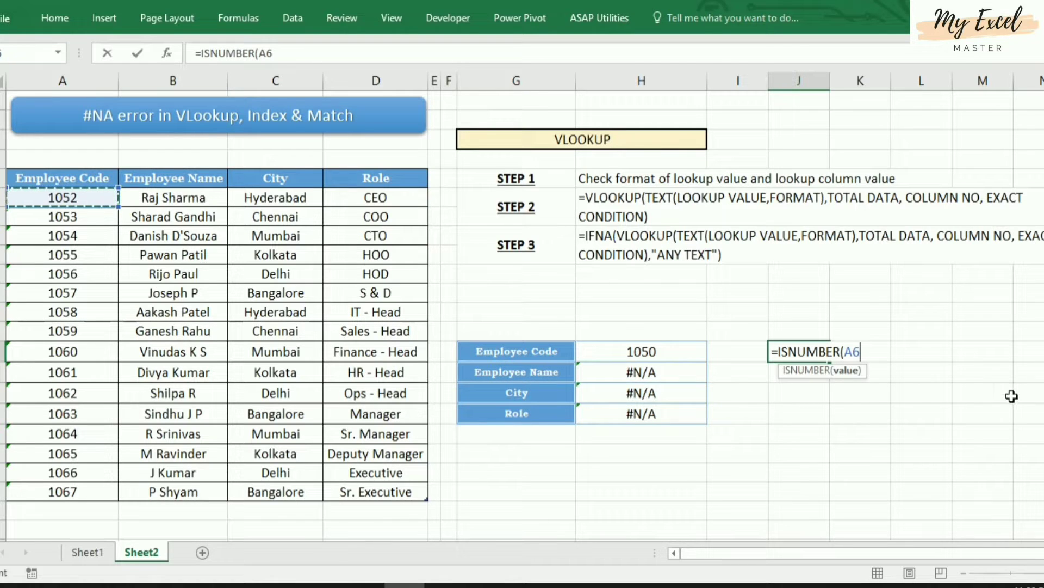
{"action": "type", "text": ")"}
{"action": "key", "text": "Return"}
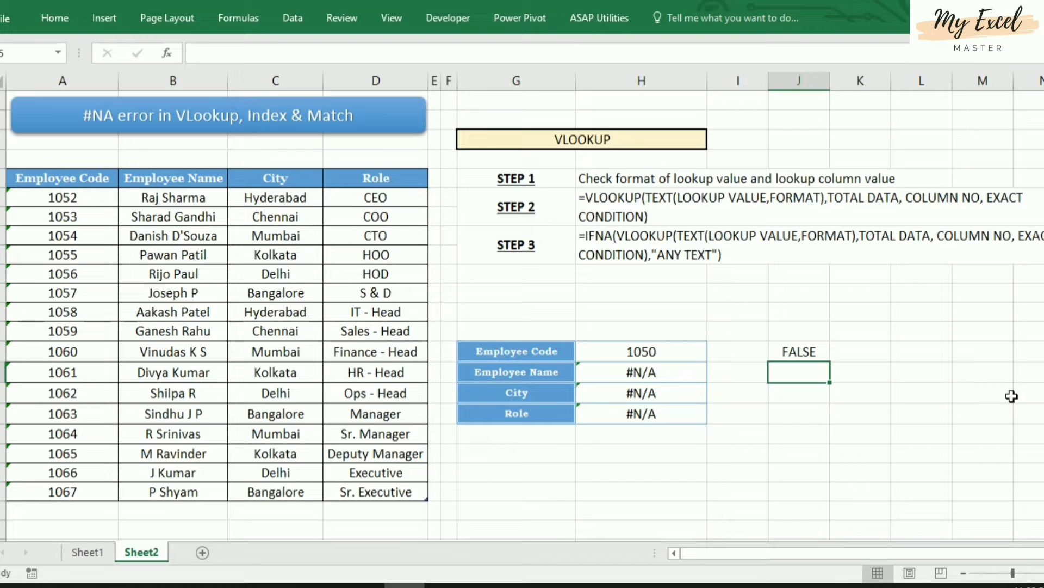
- Check whether the lookup Employee Code is stored as text by entering =ISTEXT(H14) in cell J14
{"action": "key", "text": "Up"}
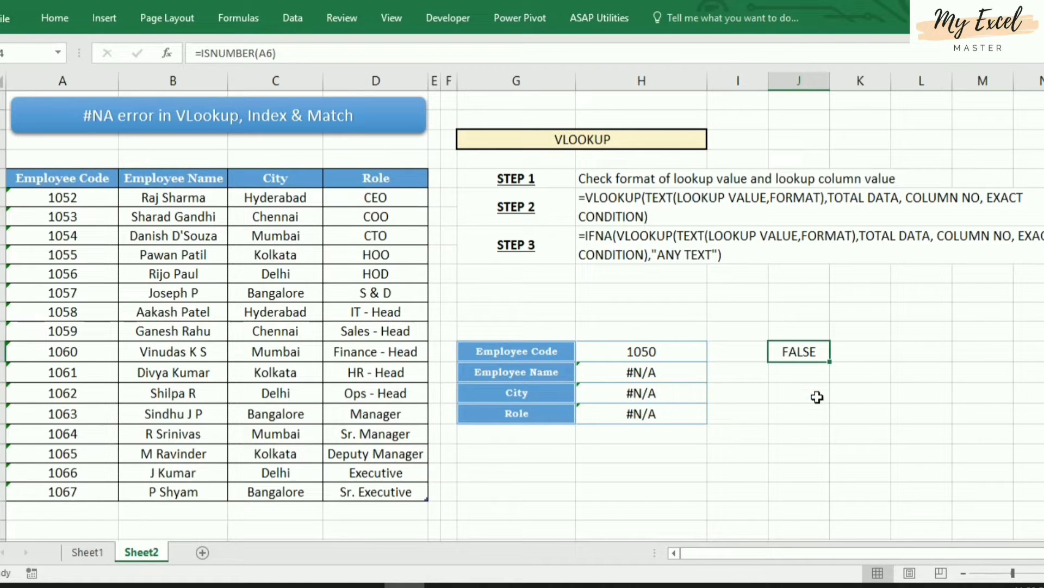
{"action": "type", "text": "="}
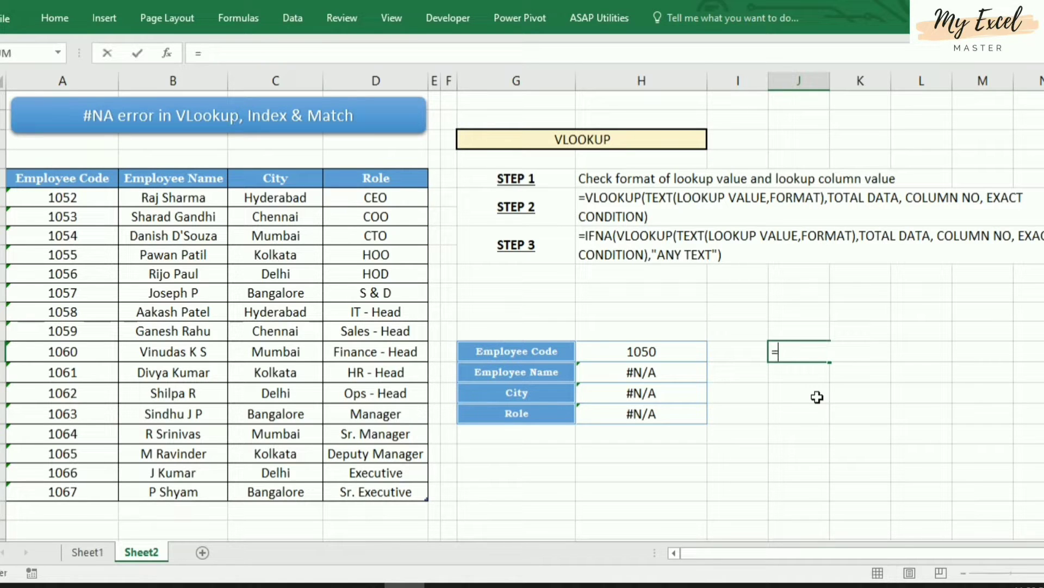
{"action": "type", "text": "ISTEXT"}
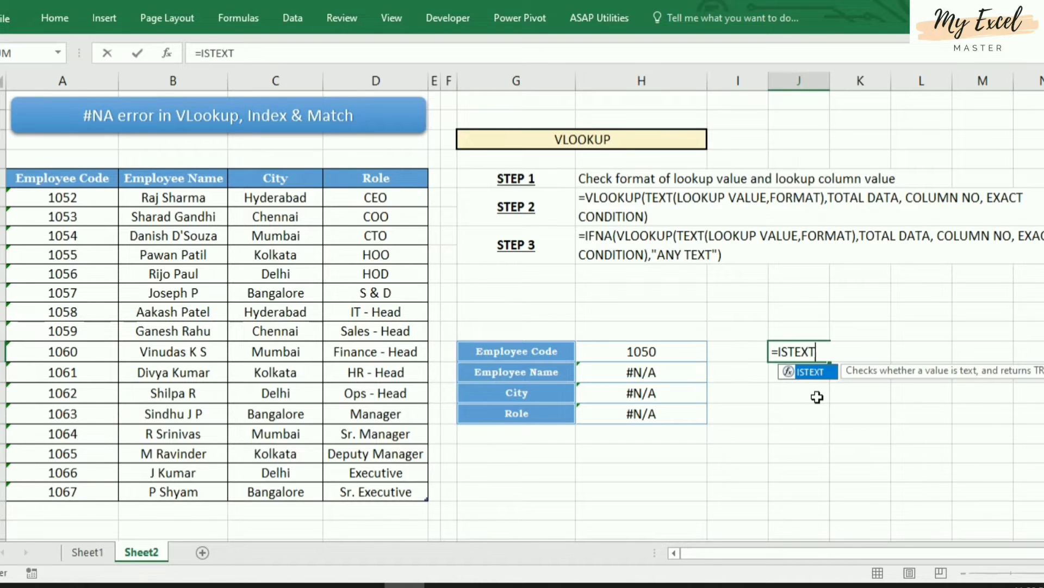
{"action": "type", "text": "("}
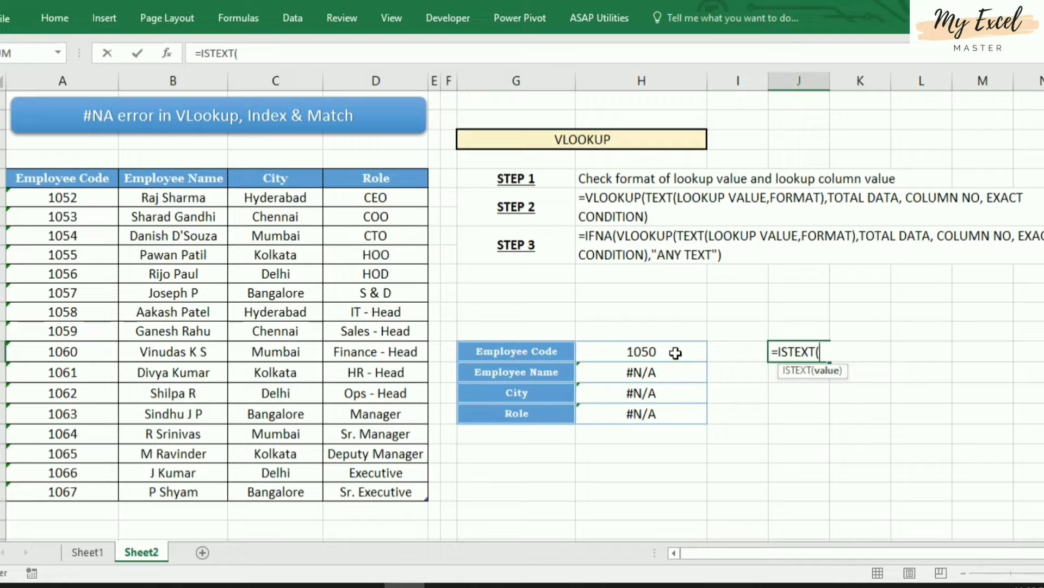
{"action": "left_click", "coordinate": [674, 352]}
{"action": "type", "text": ")"}
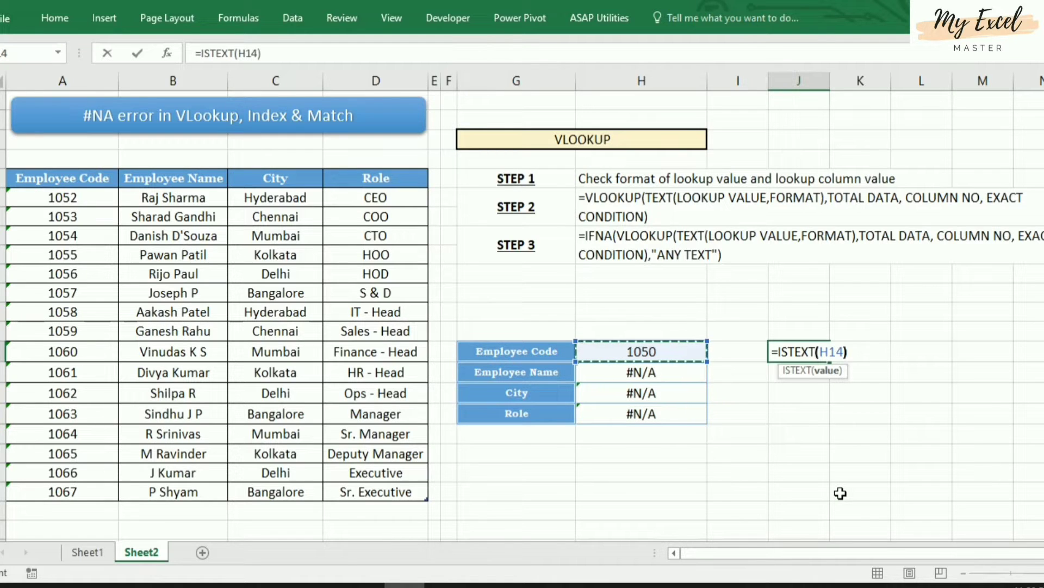
{"action": "key", "text": "Return"}
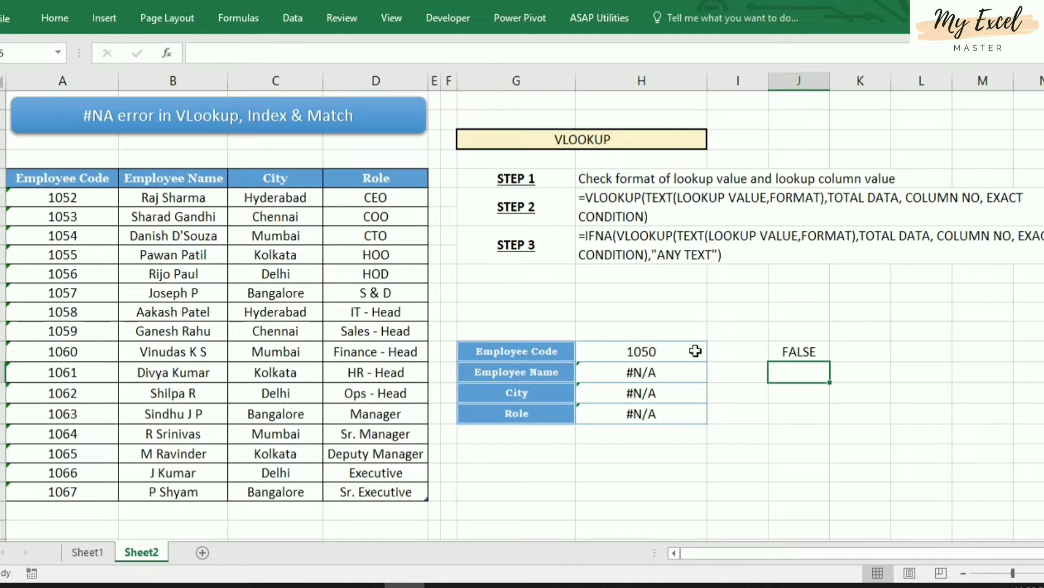
- Test whether the table's first Employee Code is text by entering =ISTEXT(A6) in cell J14
{"action": "left_click", "coordinate": [795, 352]}
{"action": "type", "text": "=ISTE"}
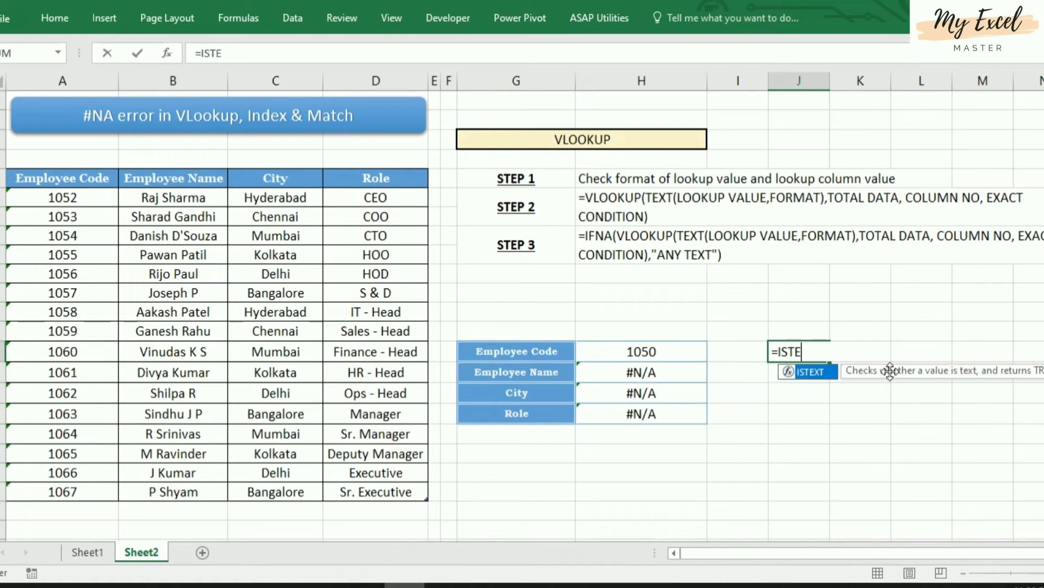
{"action": "type", "text": "XT("}
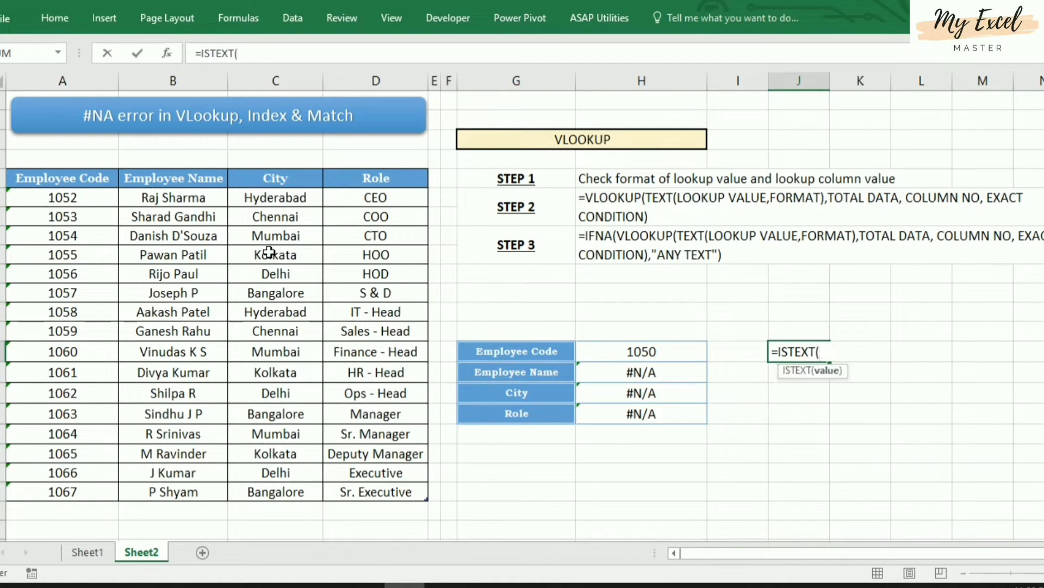
{"action": "left_click", "coordinate": [87, 197]}
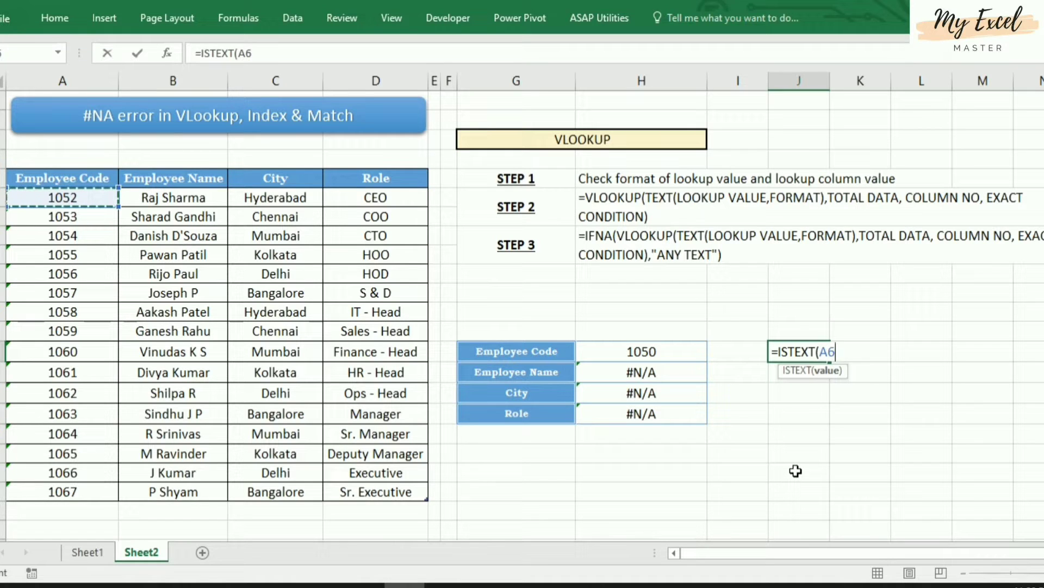
{"action": "type", "text": ")"}
{"action": "key", "text": "Return"}
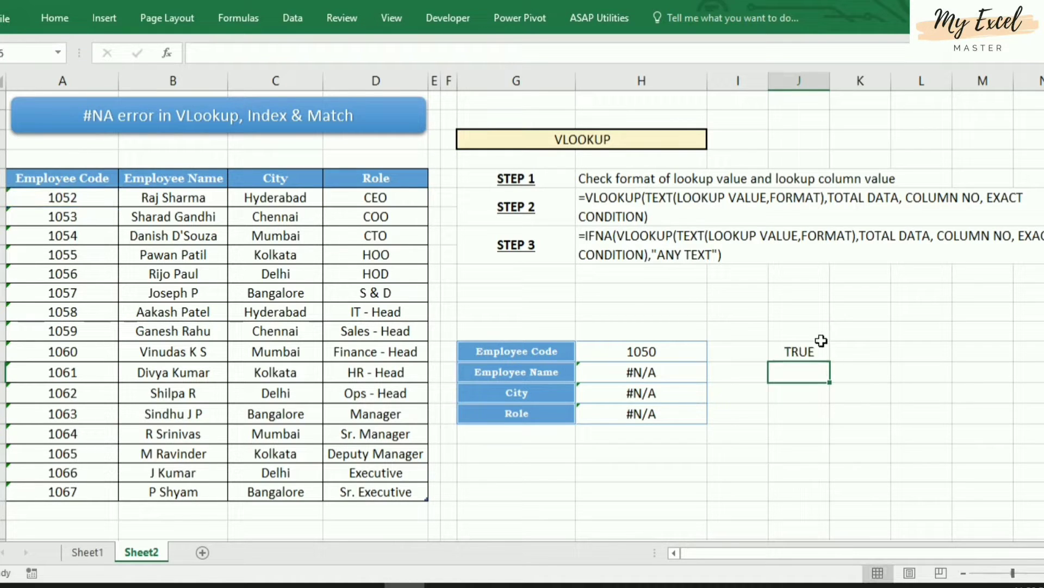
- Review the ISTEXT result, the lookup code in H14 and the table's Employee Code values to compare their formats
{"action": "left_click", "coordinate": [805, 351]}
{"action": "left_click", "coordinate": [669, 357]}
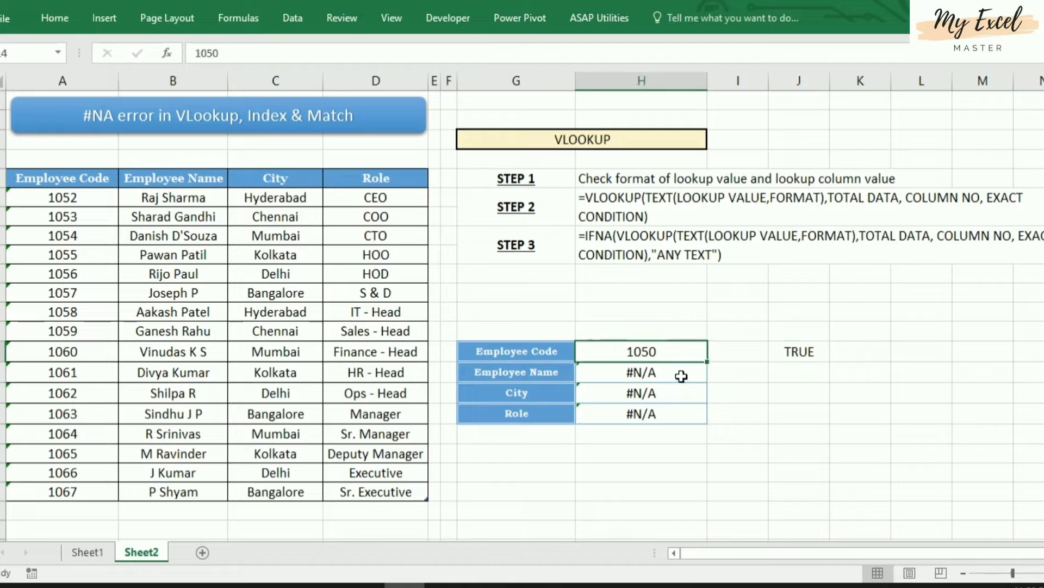
{"action": "left_click", "coordinate": [66, 197]}
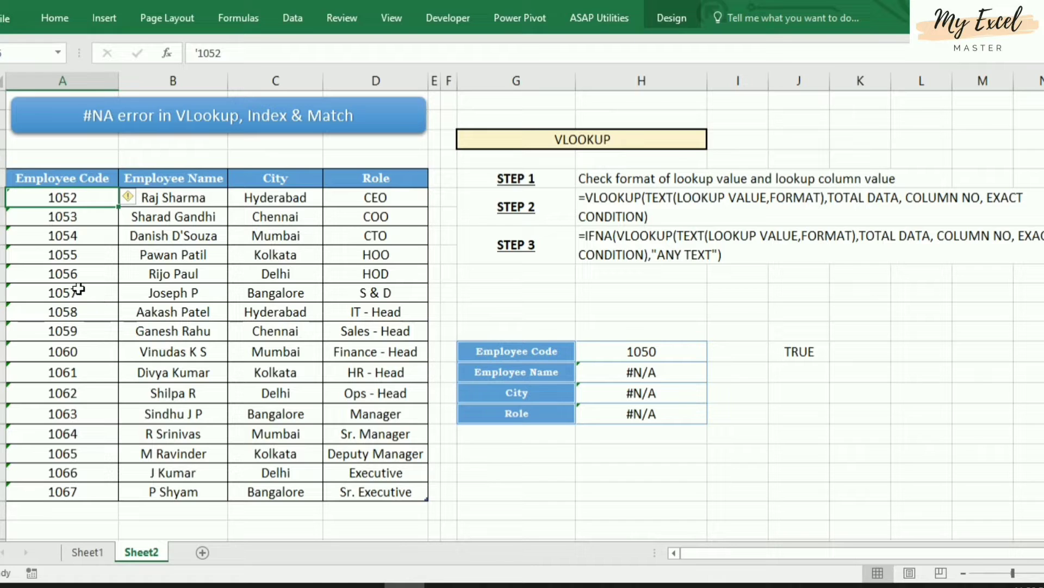
{"action": "left_click_drag", "start_coordinate": [53, 200], "coordinate": [74, 491]}
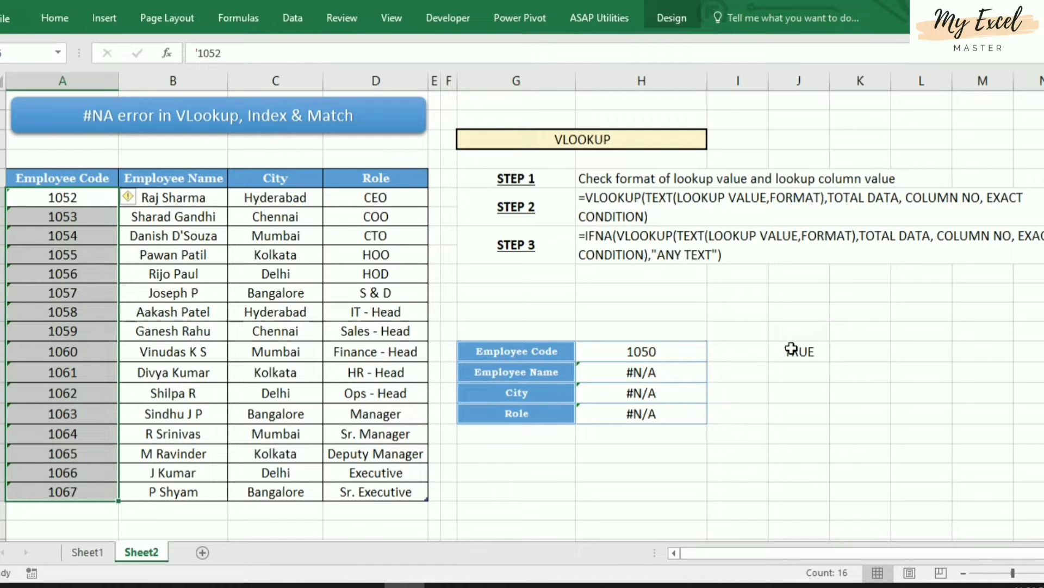
{"action": "left_click", "coordinate": [670, 358]}
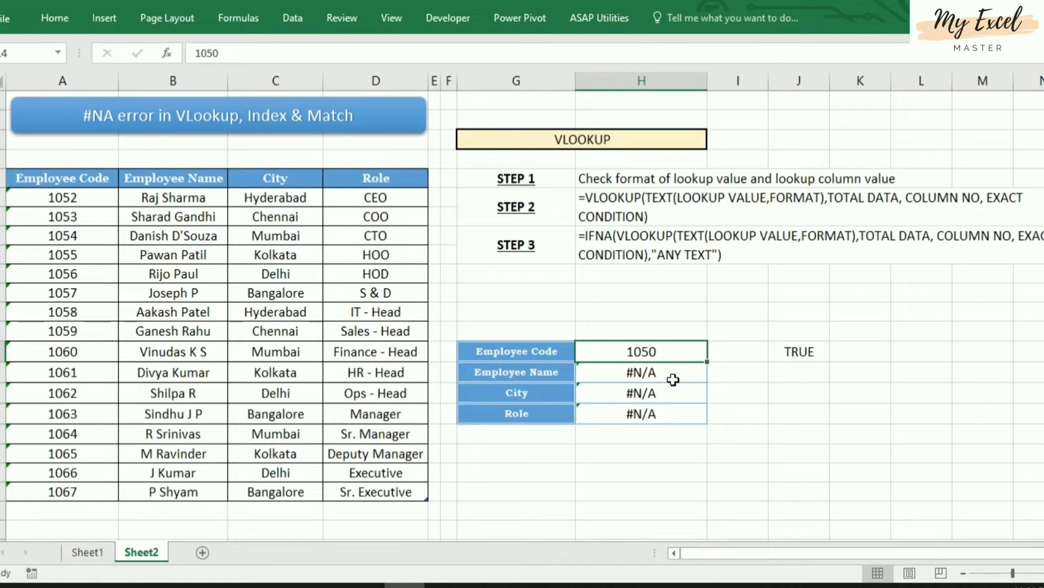
{"action": "left_click_drag", "start_coordinate": [46, 196], "coordinate": [63, 491]}
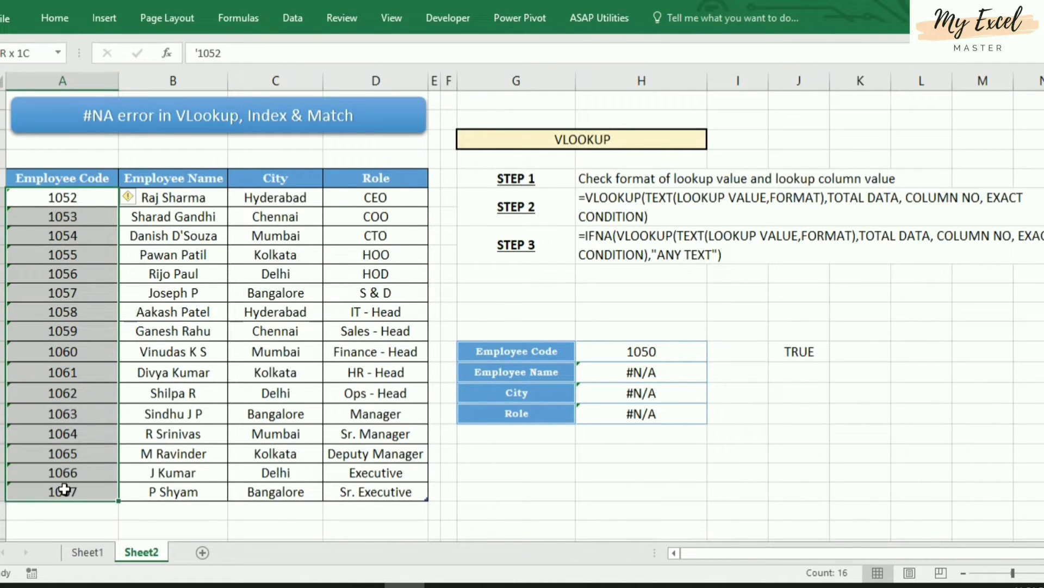
- Convert the selected Employee Code column from text to numbers and set the lookup Employee Code in H14 to 1052
{"action": "left_click", "coordinate": [130, 198]}
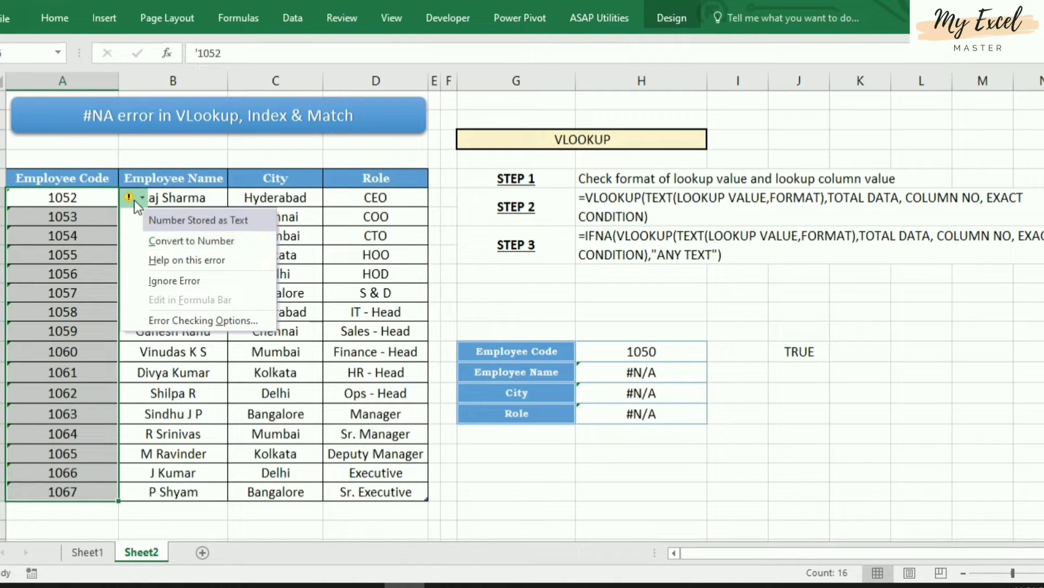
{"action": "left_click", "coordinate": [208, 243]}
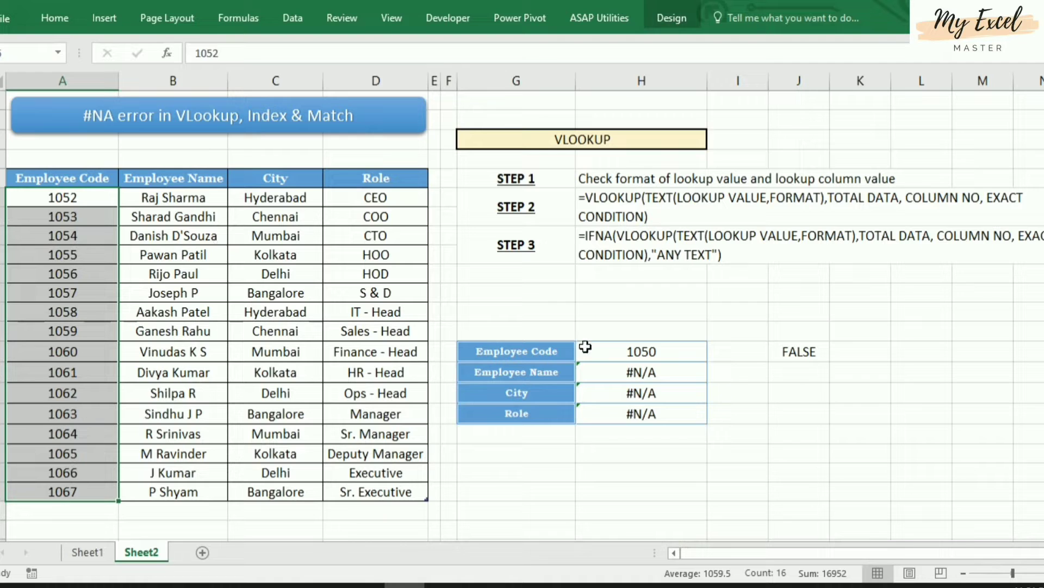
{"action": "left_click", "coordinate": [675, 354]}
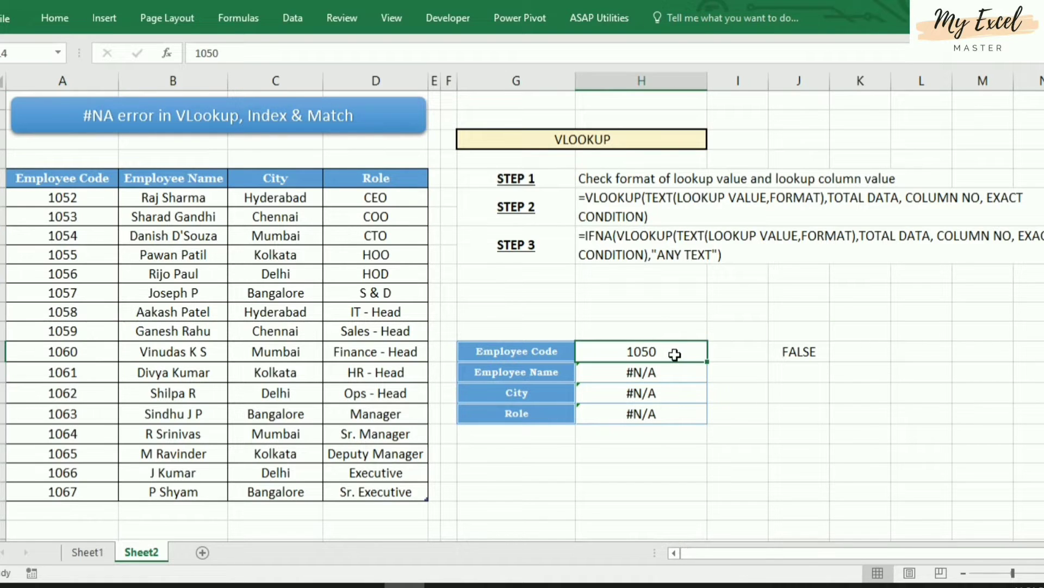
{"action": "type", "text": "1052"}
{"action": "key", "text": "Return"}
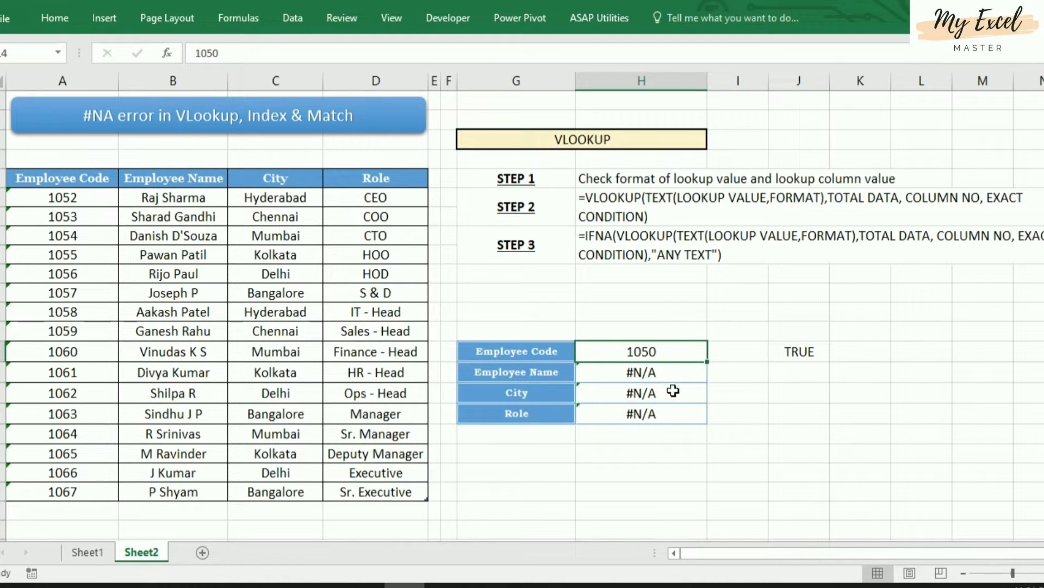
- Try to wrap the lookup value H14 in a TEXT function without a format in the Employee Name formula in H15
{"action": "left_click", "coordinate": [666, 374]}
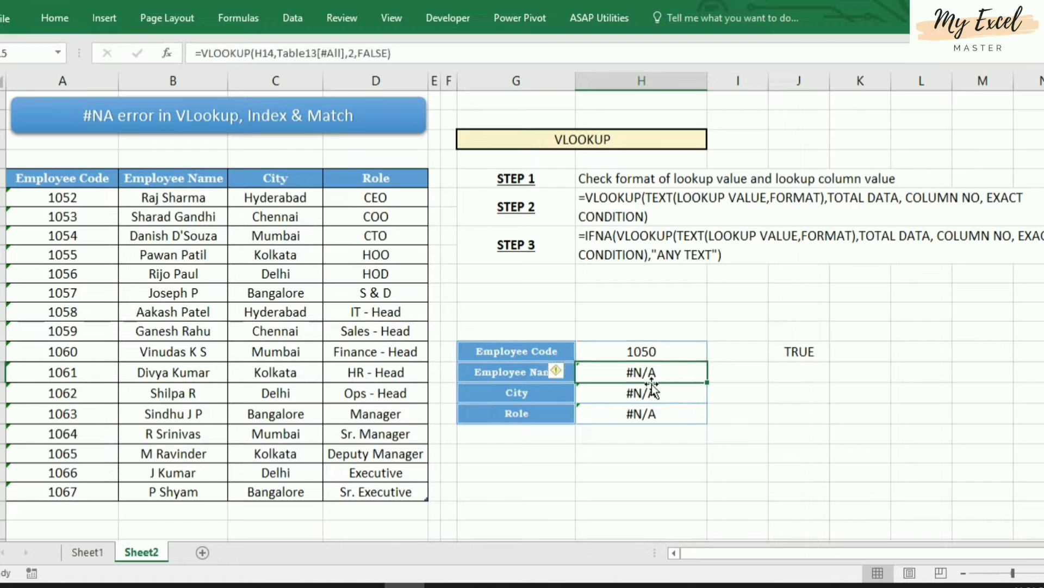
{"action": "left_click", "coordinate": [259, 48]}
{"action": "key", "text": "Escape"}
{"action": "left_click", "coordinate": [64, 196]}
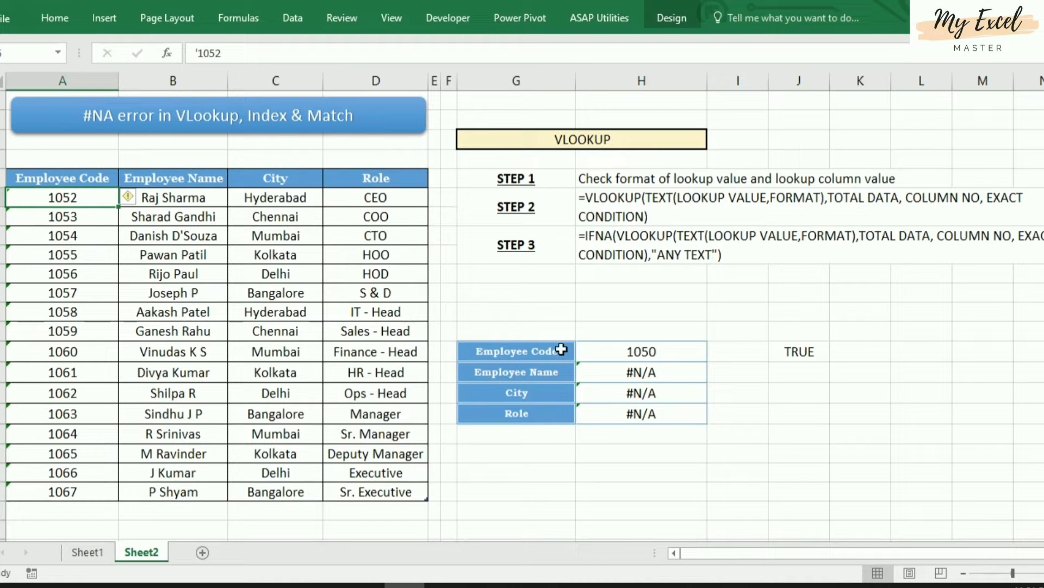
{"action": "left_click", "coordinate": [623, 351]}
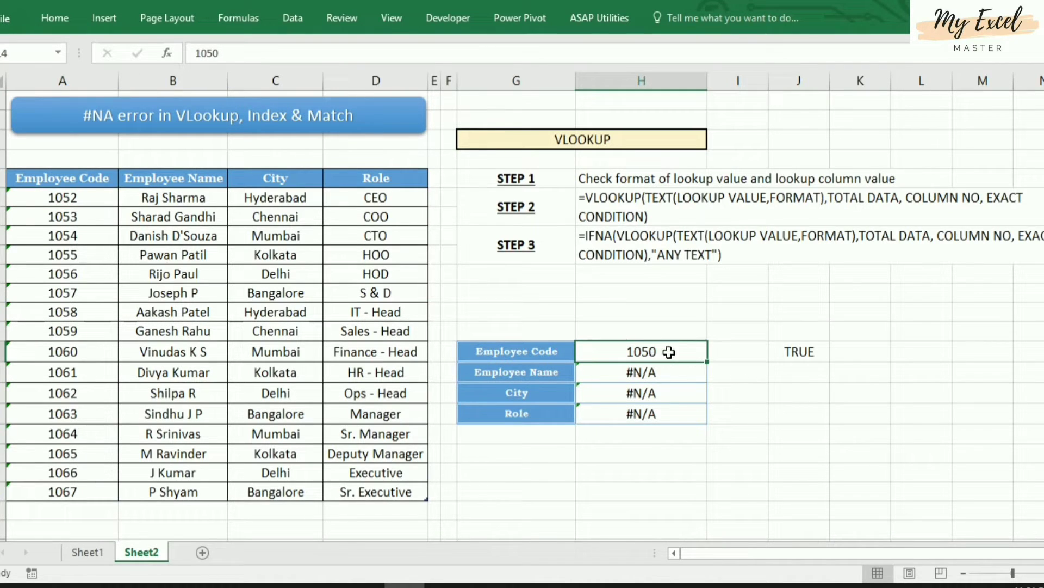
{"action": "left_click", "coordinate": [674, 372]}
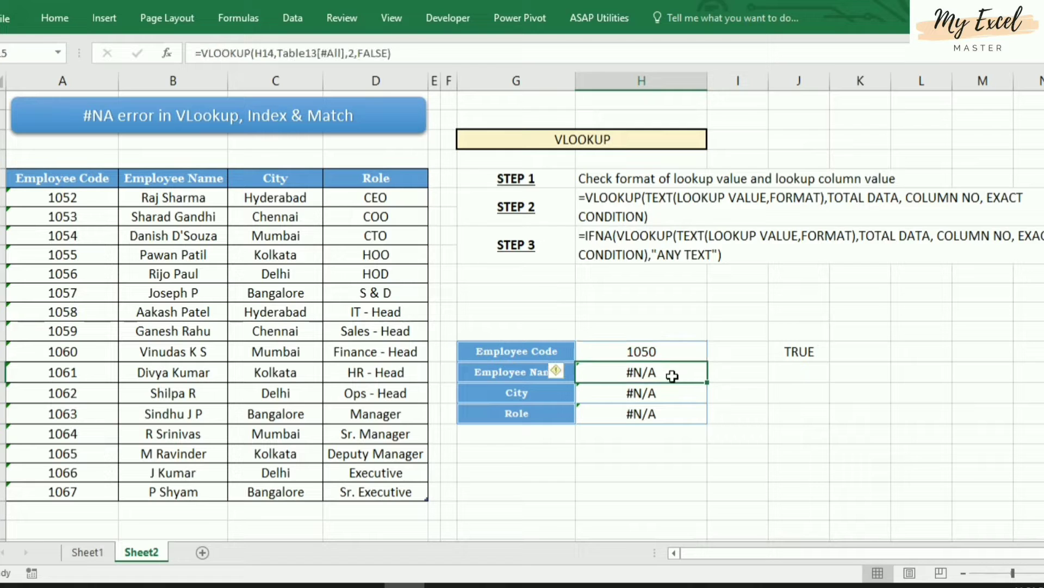
{"action": "left_click", "coordinate": [255, 53]}
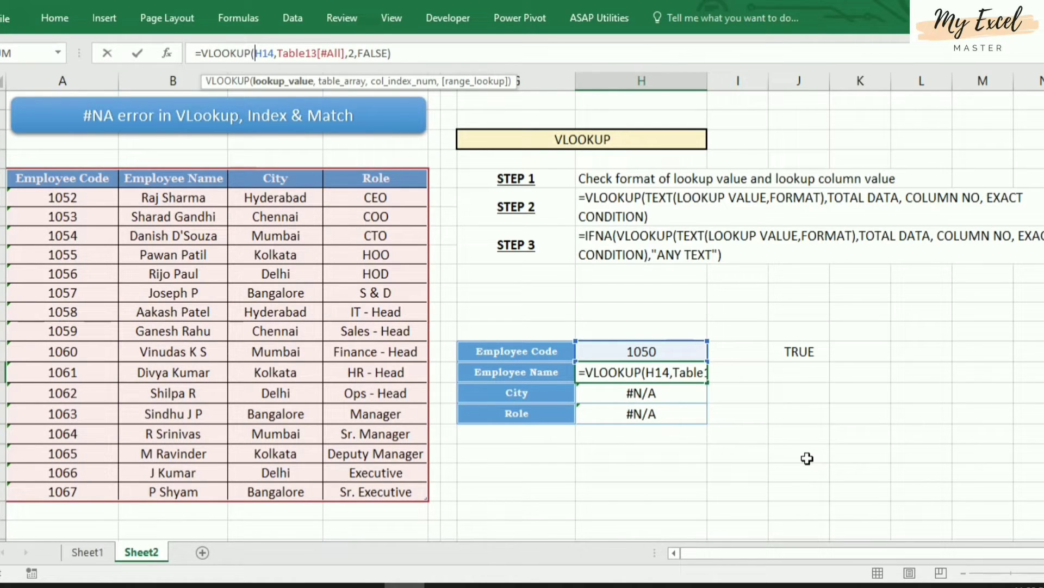
{"action": "type", "text": "TEXT"}
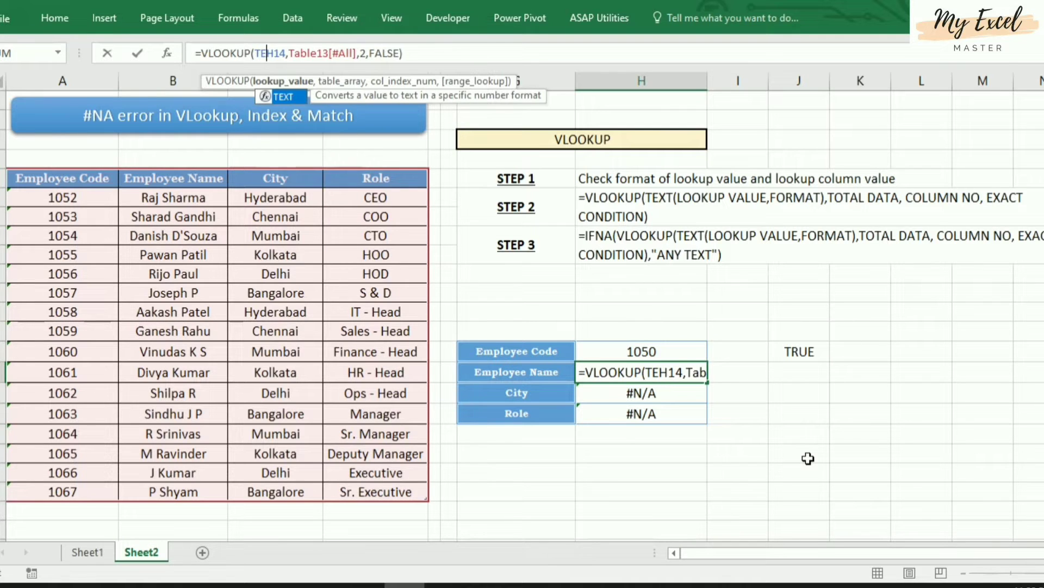
{"action": "type", "text": "(H14"}
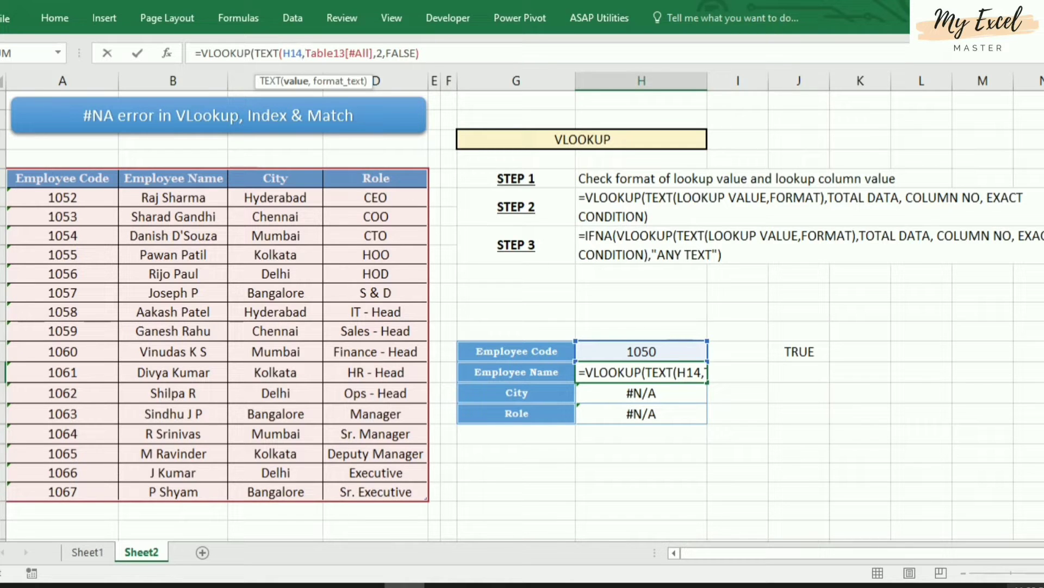
{"action": "type", "text": ")"}
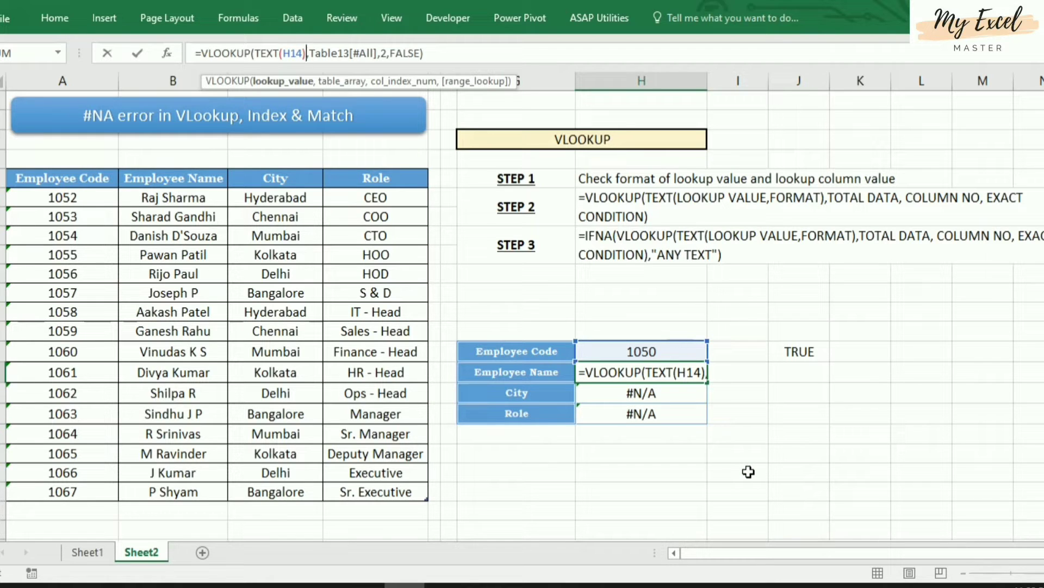
{"action": "key", "text": "Return"}
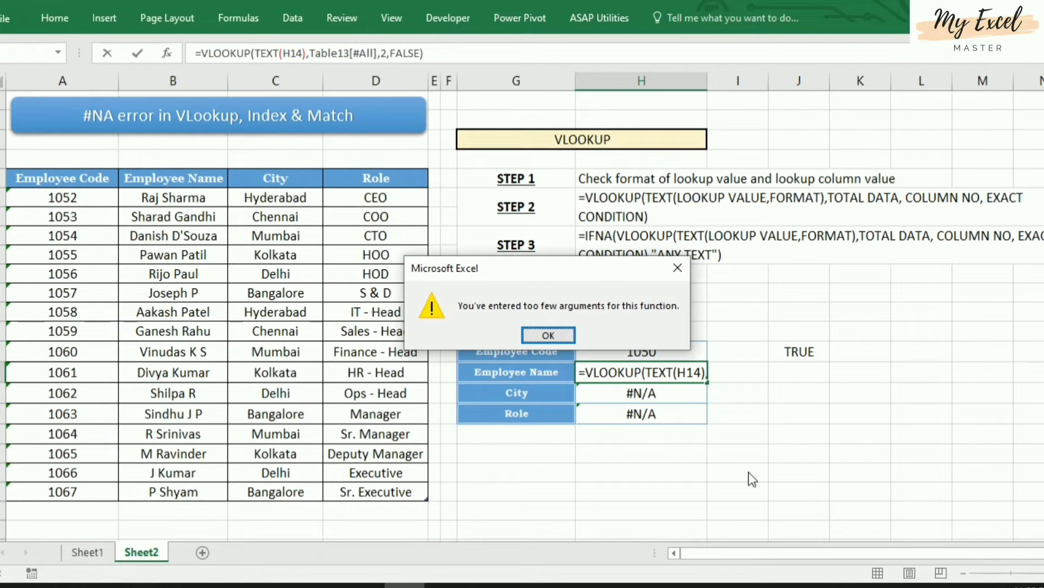
{"action": "key", "text": "Return"}
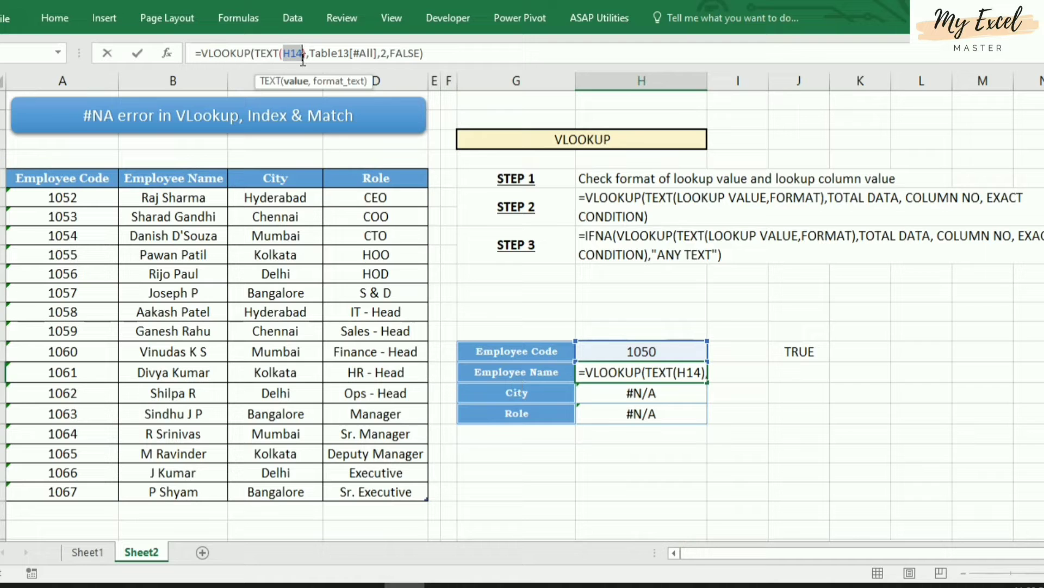
- Add "0" as the TEXT format so H15 contains =VLOOKUP(TEXT(H14,"0"),Table13[#All],2,FALSE)
{"action": "left_click", "coordinate": [300, 53]}
{"action": "type", "text": ","}
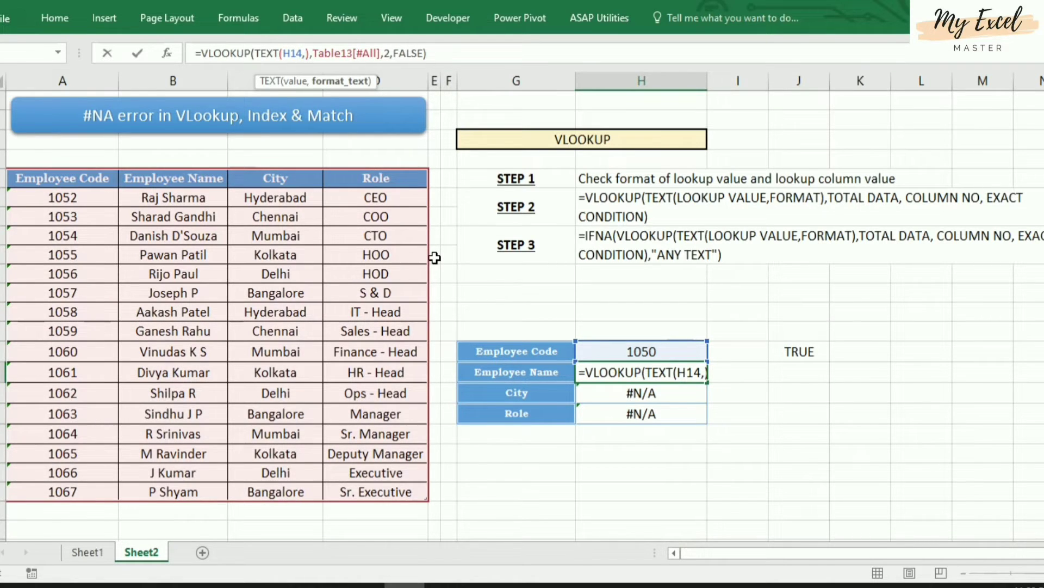
{"action": "type", "text": "\""}
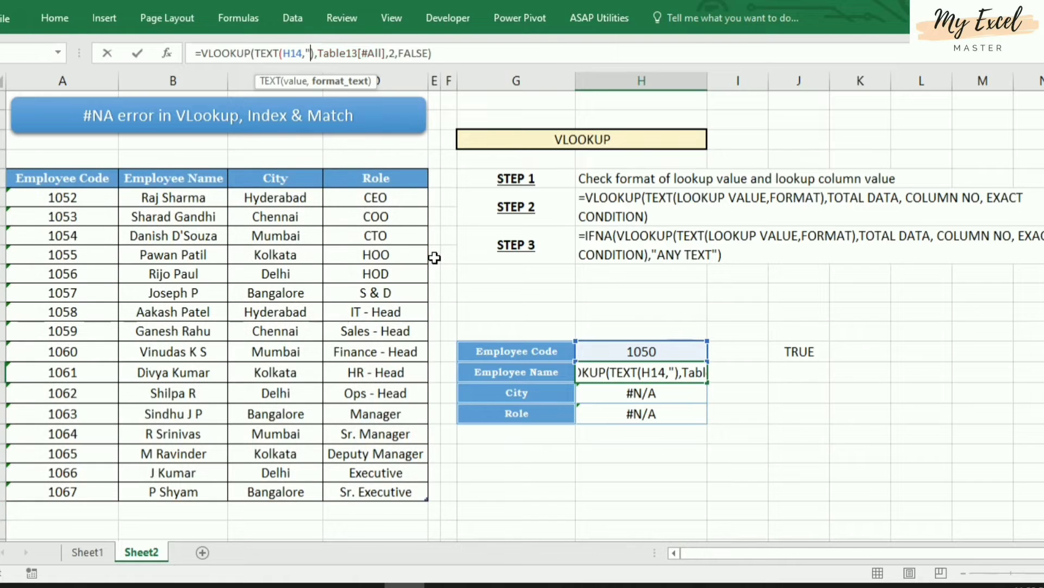
{"action": "type", "text": "0\""}
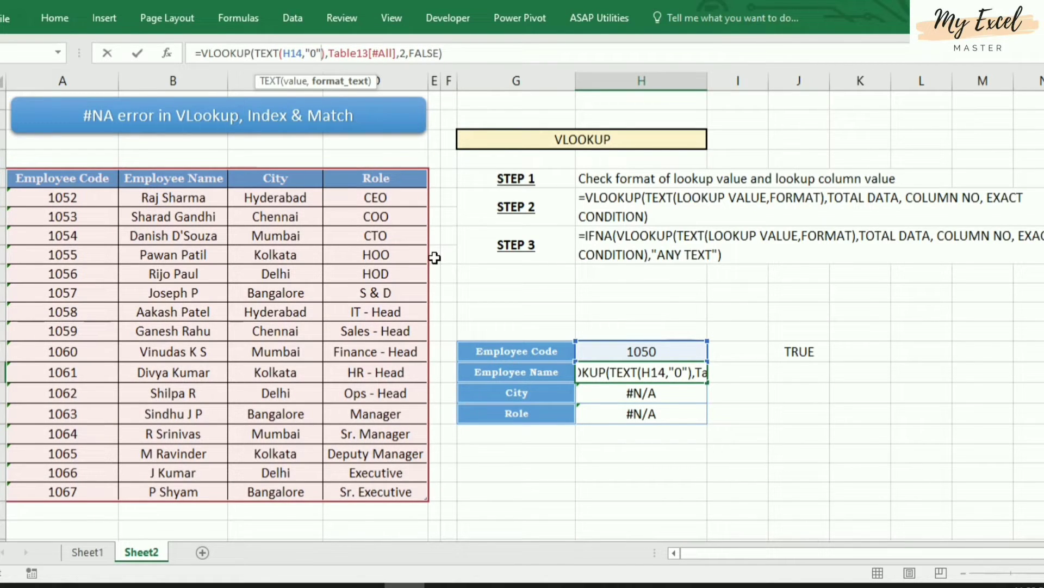
{"action": "key", "text": "Return"}
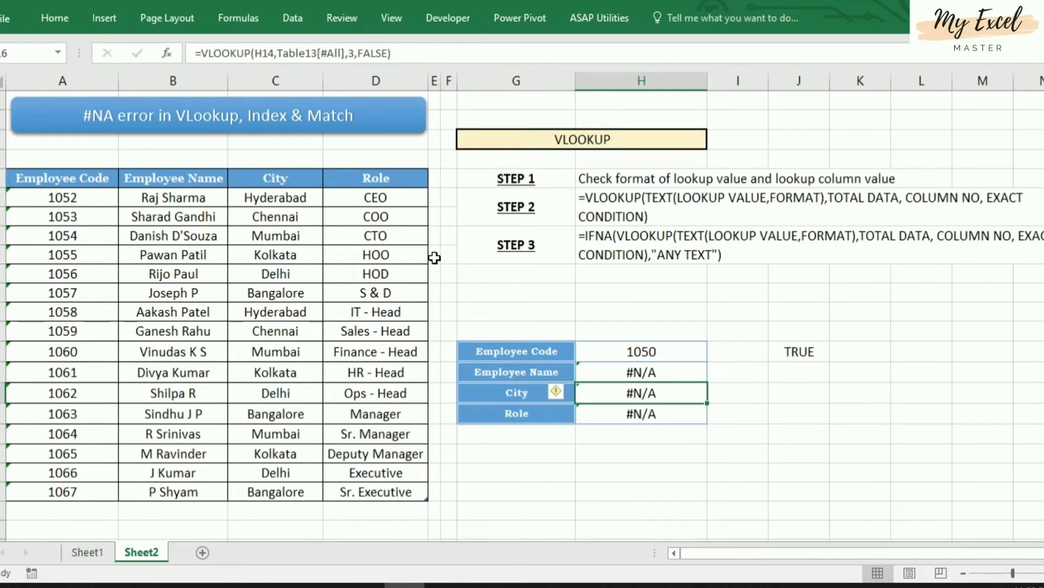
- Test the corrected Employee Name formula by setting the lookup Employee Code in H14 to 1052
{"action": "left_click", "coordinate": [636, 371]}
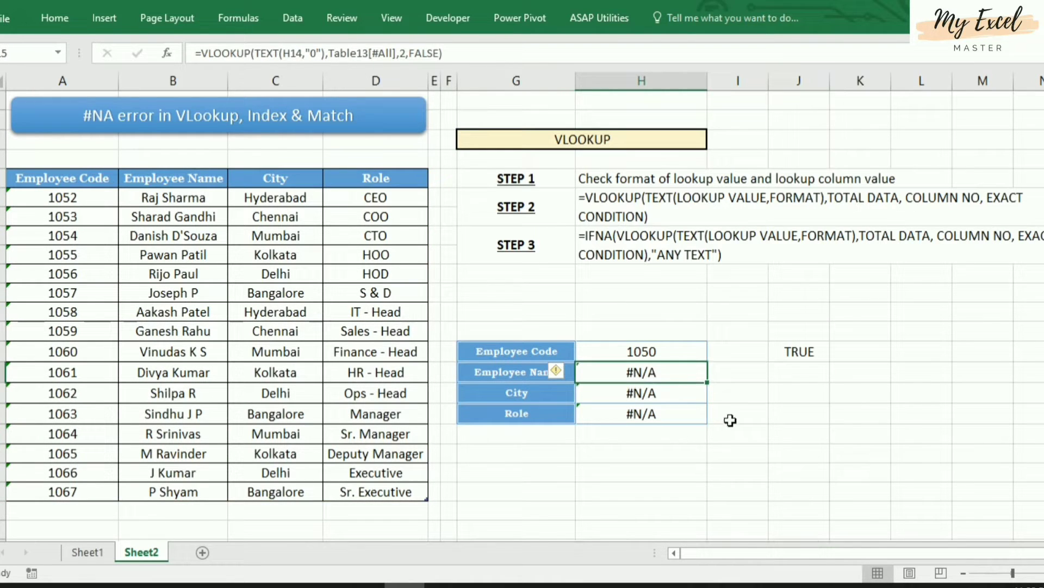
{"action": "left_click_drag", "start_coordinate": [68, 199], "coordinate": [93, 491]}
{"action": "left_click", "coordinate": [669, 354]}
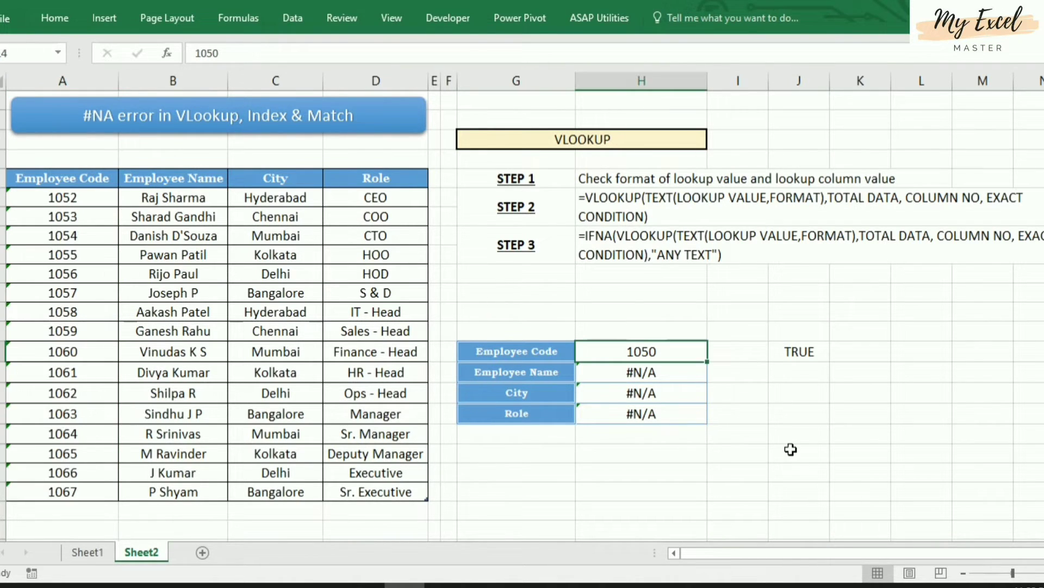
{"action": "key", "text": "F2"}
{"action": "key", "text": "Home"}
{"action": "key", "text": "Delete"}
{"action": "key", "text": "Delete"}
{"action": "key", "text": "Delete"}
{"action": "key", "text": "Delete"}
{"action": "type", "text": "1052"}
{"action": "key", "text": "Return"}
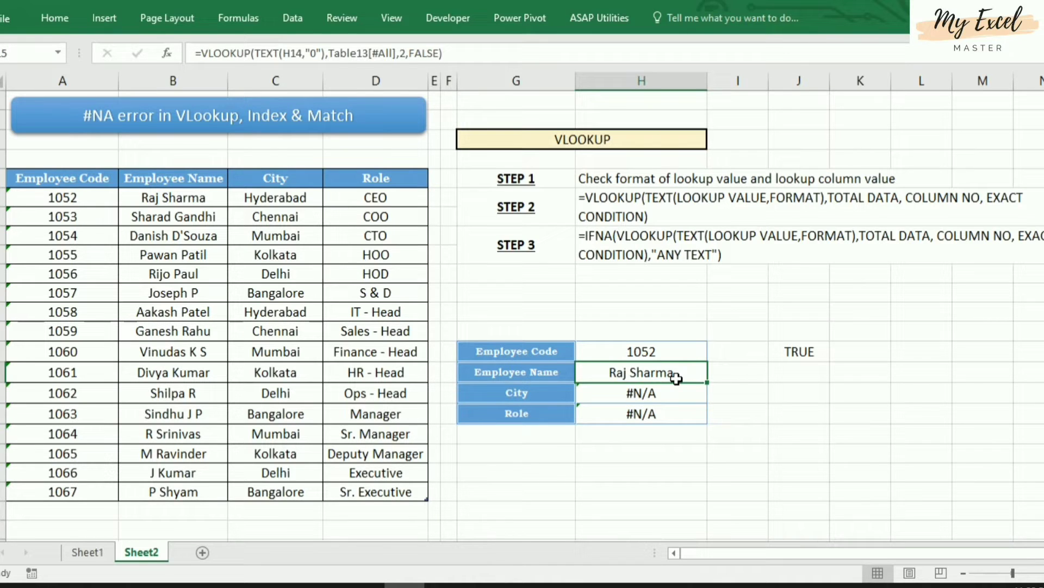
- Set the lookup Employee Code in H14 to 1050 and compare it with the table's Employee Code column
{"action": "left_click", "coordinate": [664, 349]}
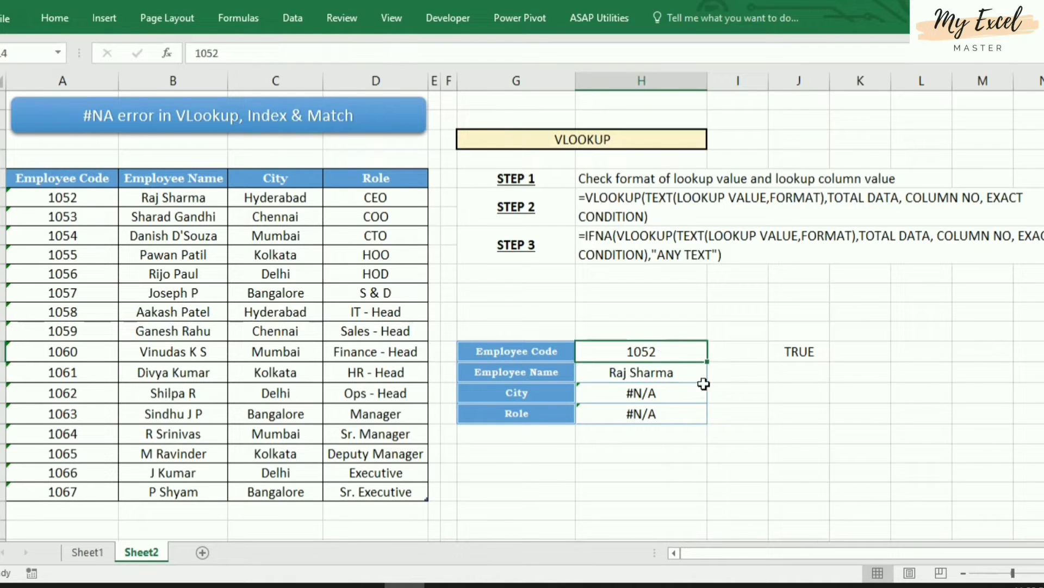
{"action": "type", "text": "1050"}
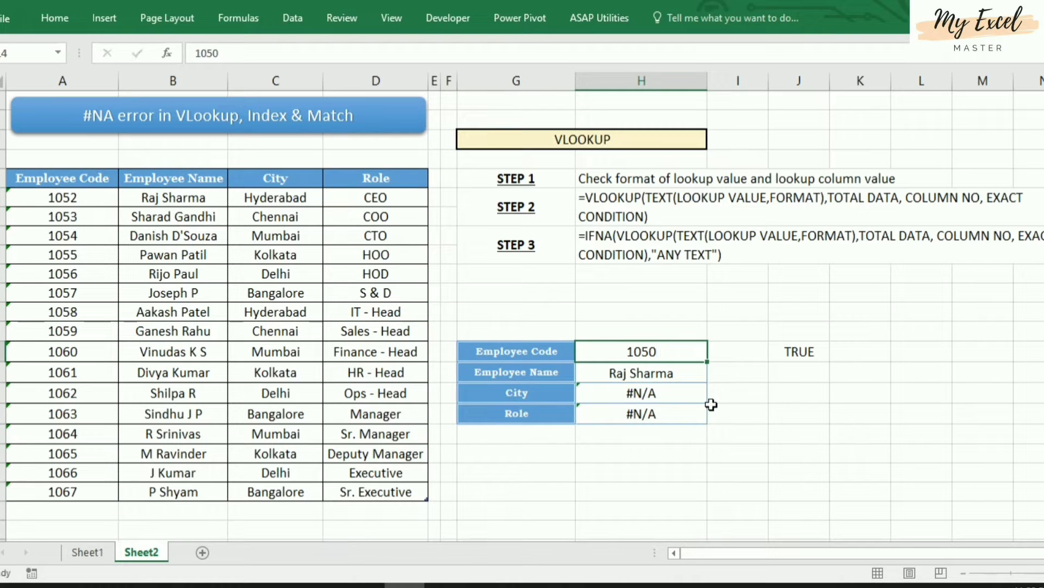
{"action": "key", "text": "Return"}
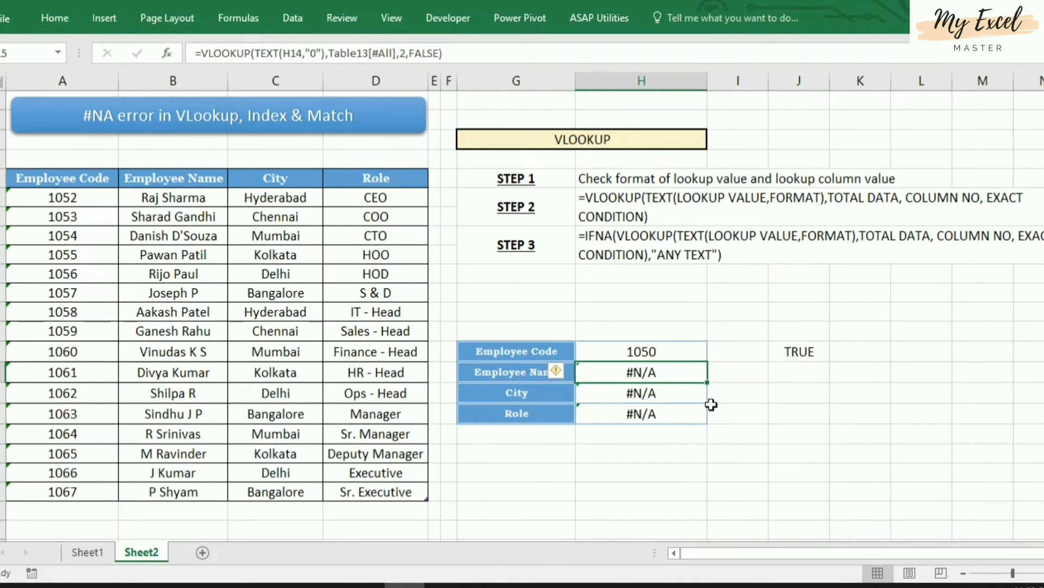
{"action": "left_click_drag", "start_coordinate": [80, 201], "coordinate": [72, 493]}
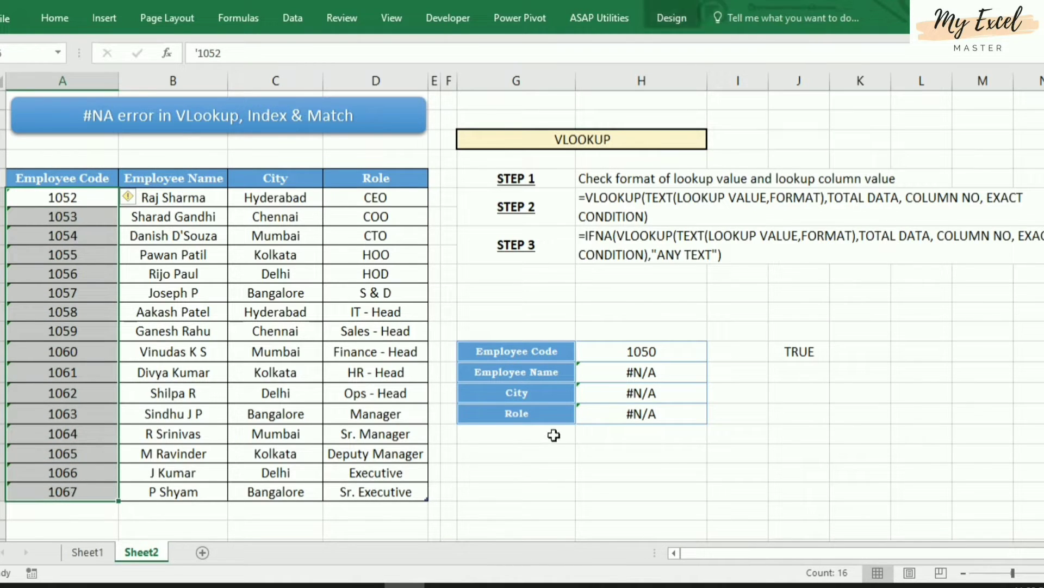
{"action": "left_click", "coordinate": [652, 357]}
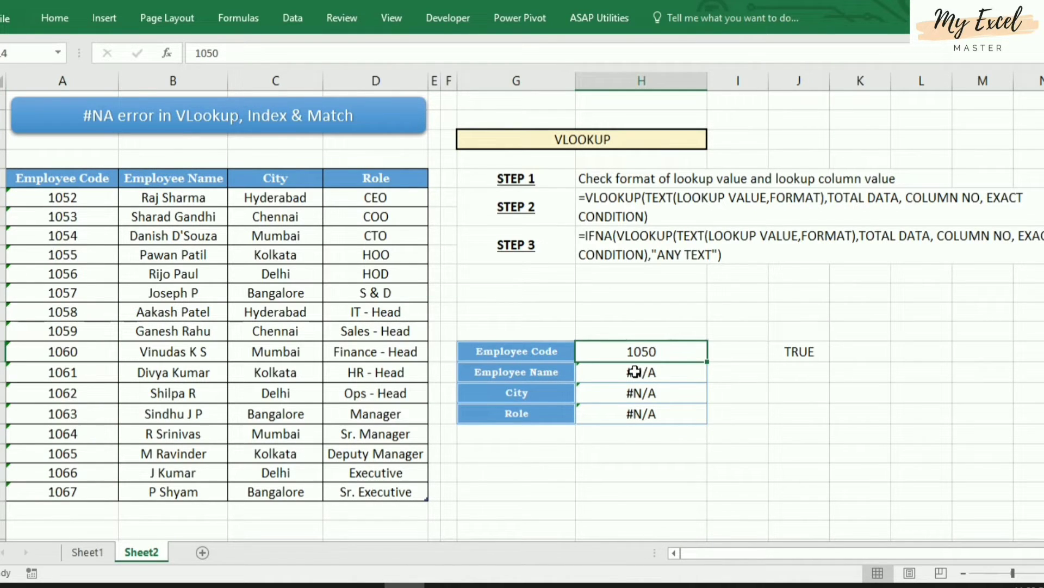
- Wrap the Employee Name formula in H15 in an IFNA function with "Record Not Found" as the fallback text
{"action": "left_click", "coordinate": [636, 372]}
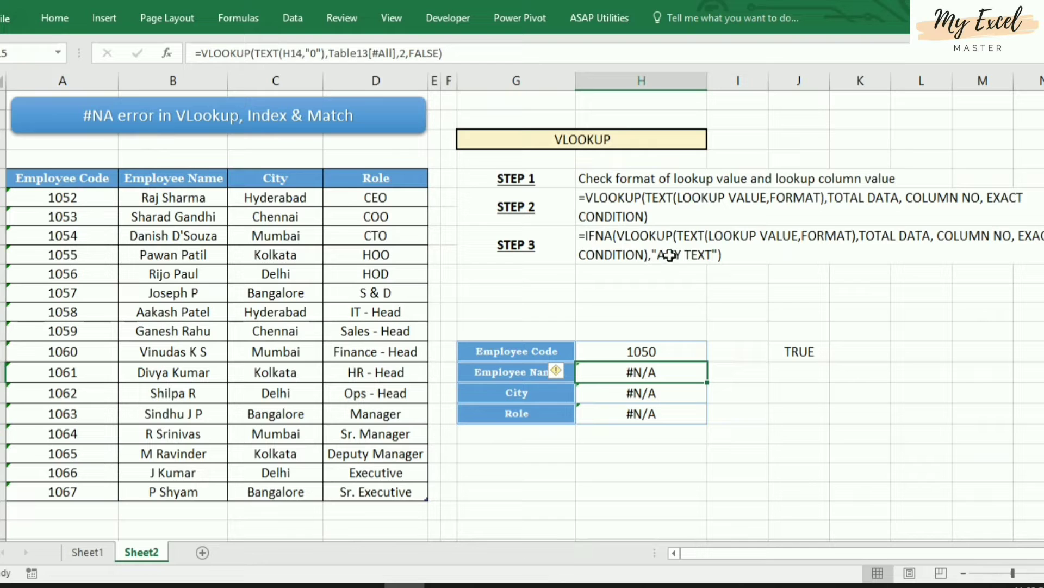
{"action": "left_click", "coordinate": [203, 48]}
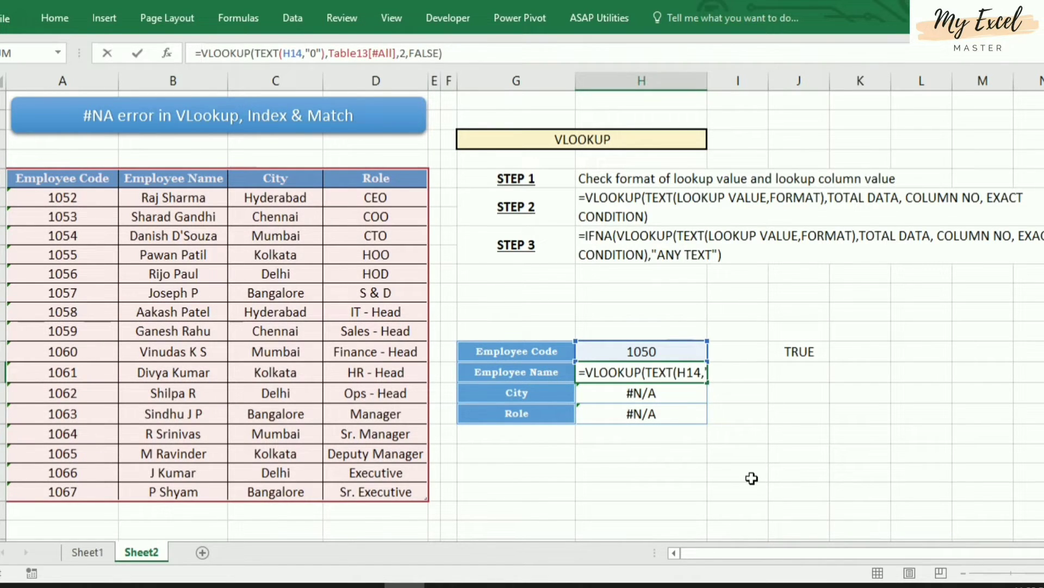
{"action": "type", "text": "IFNA"}
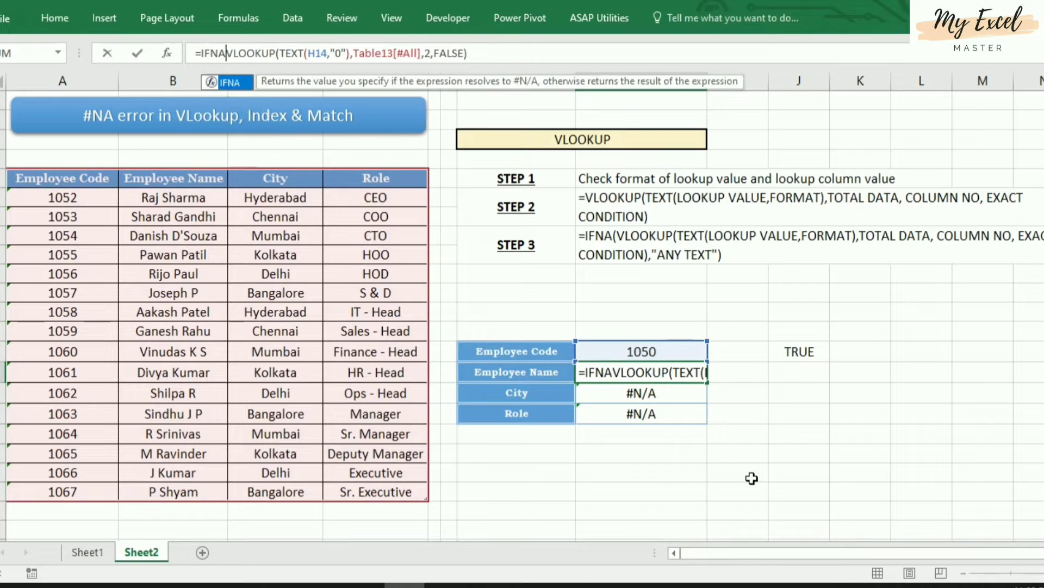
{"action": "type", "text": "("}
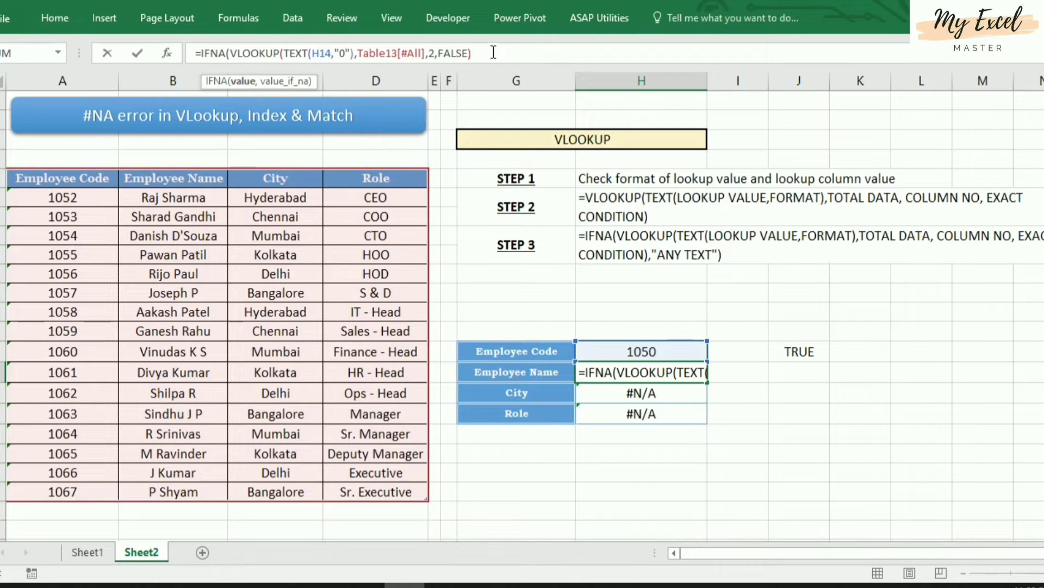
{"action": "type", "text": ","}
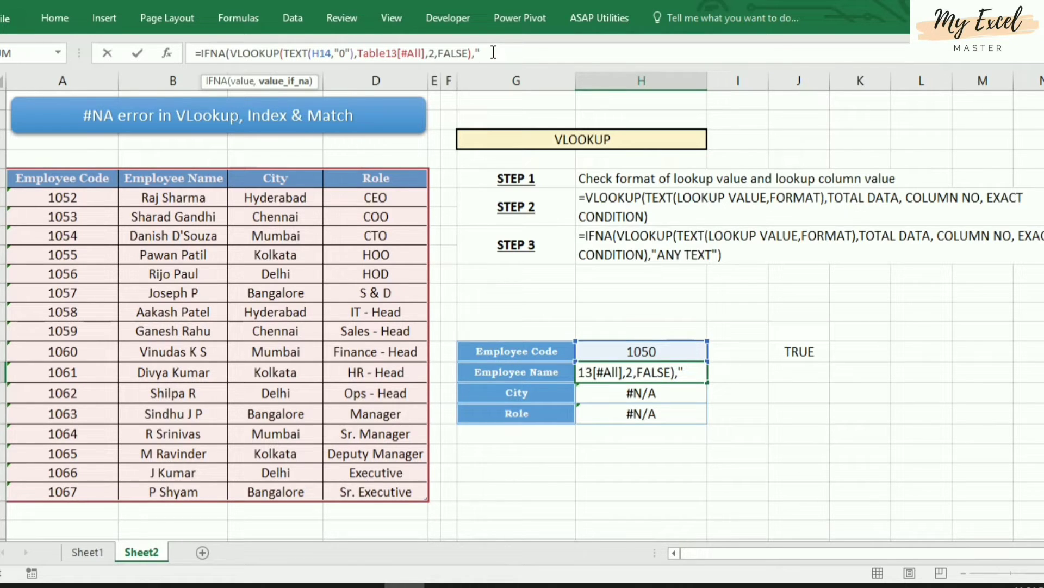
{"action": "type", "text": "Record Not "}
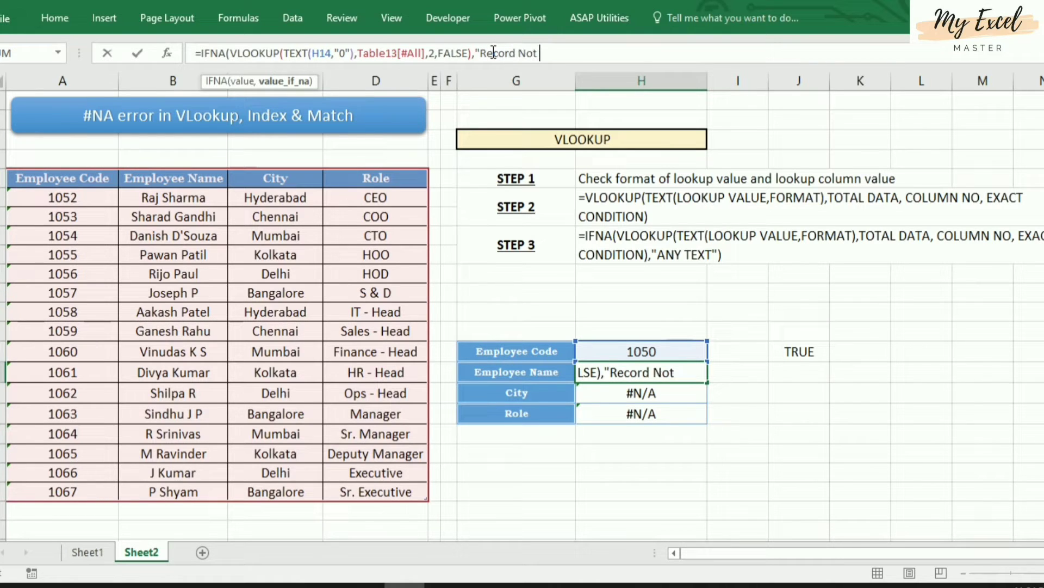
{"action": "type", "text": "Found"}
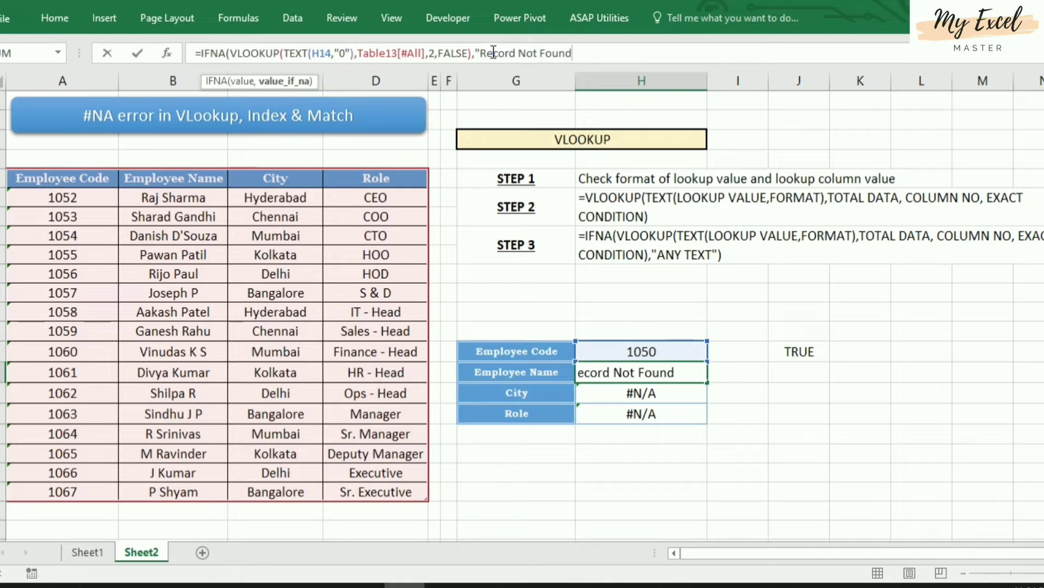
- Replace the IFNA fallback text in the Employee Name formula in H15 with "No Records"
{"action": "key", "text": "BackSpace"}
{"action": "key", "text": "BackSpace"}
{"action": "key", "text": "BackSpace"}
{"action": "key", "text": "BackSpace"}
{"action": "key", "text": "BackSpace"}
{"action": "key", "text": "BackSpace"}
{"action": "key", "text": "BackSpace"}
{"action": "key", "text": "BackSpace"}
{"action": "key", "text": "BackSpace"}
{"action": "key", "text": "BackSpace"}
{"action": "key", "text": "BackSpace"}
{"action": "key", "text": "BackSpace"}
{"action": "key", "text": "BackSpace"}
{"action": "key", "text": "BackSpace"}
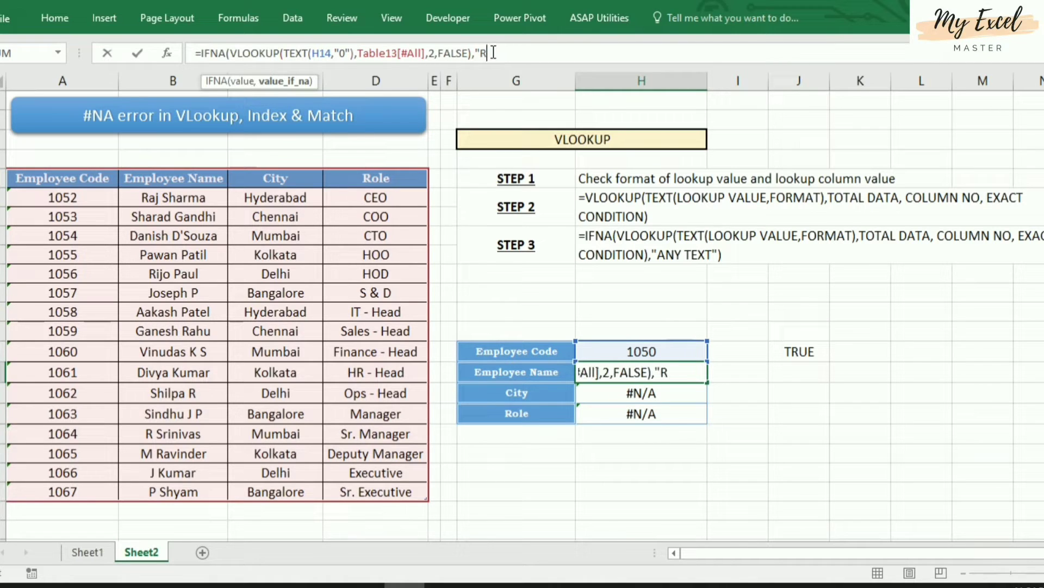
{"action": "type", "text": "nNo Roc"}
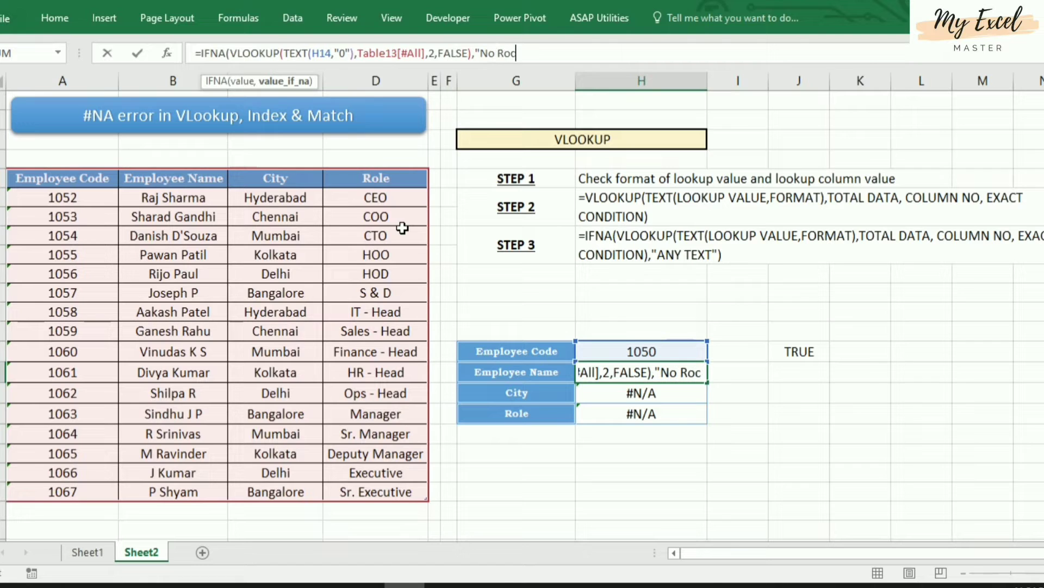
{"action": "key", "text": "BackSpace"}
{"action": "key", "text": "BackSpace"}
{"action": "type", "text": "erords"}
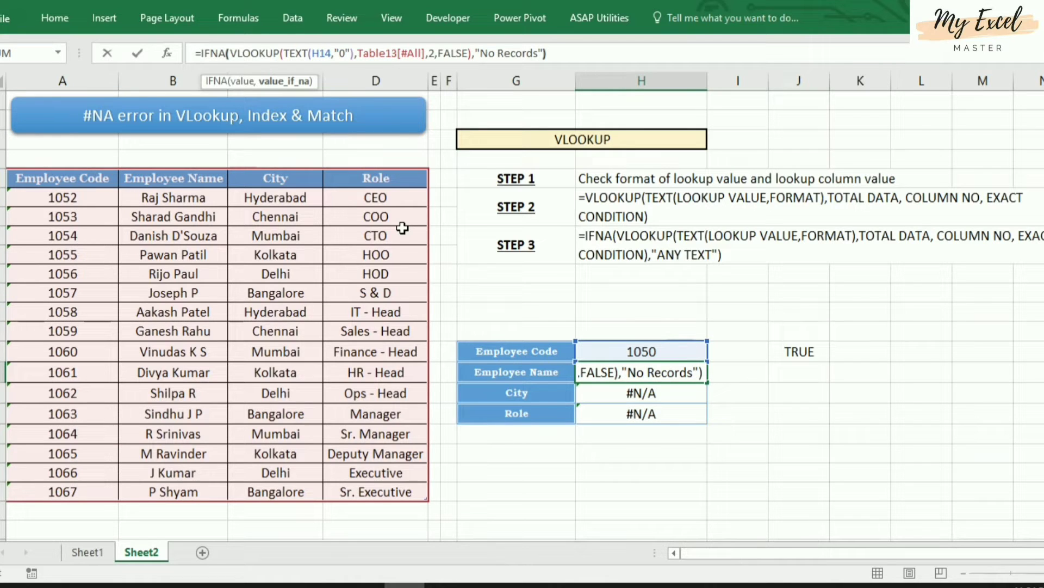
{"action": "key", "text": "Return"}
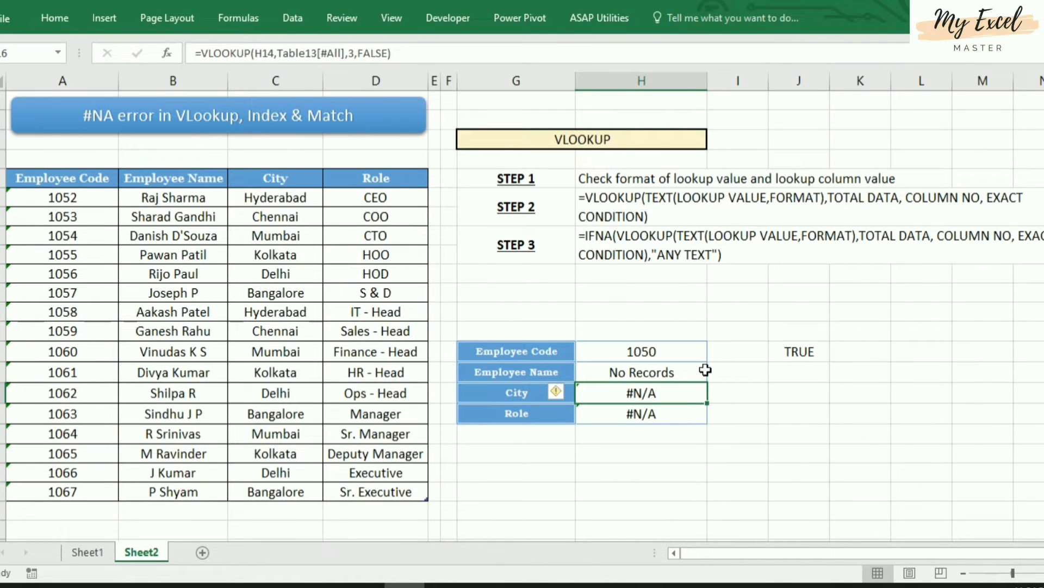
- Test the Employee Name formula by setting the lookup Employee Code in H14 to 1052 and compare it with the table's first row
{"action": "left_click", "coordinate": [691, 354]}
{"action": "type", "text": "1052"}
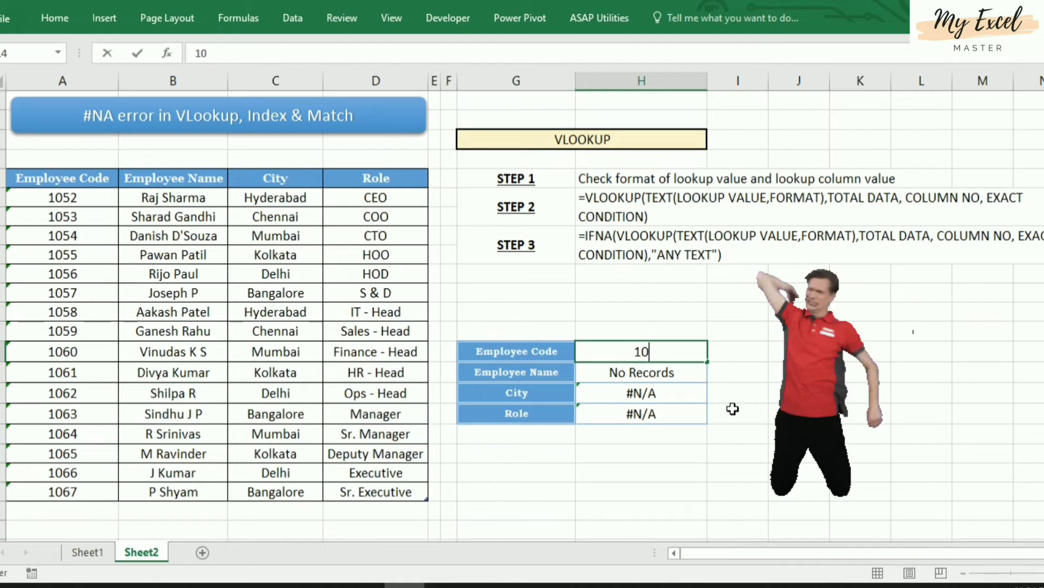
{"action": "key", "text": "Return"}
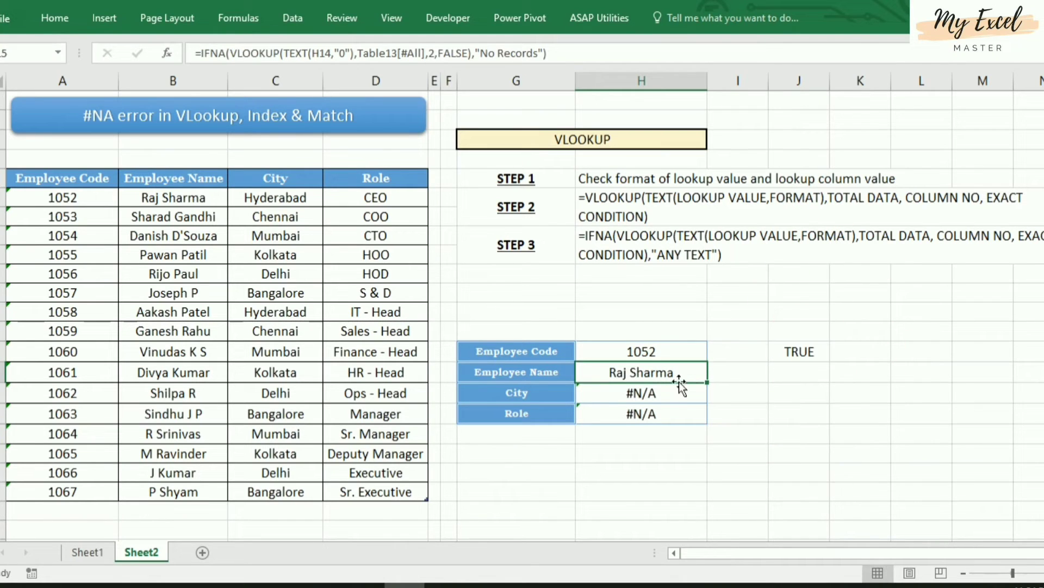
{"action": "left_click", "coordinate": [163, 196]}
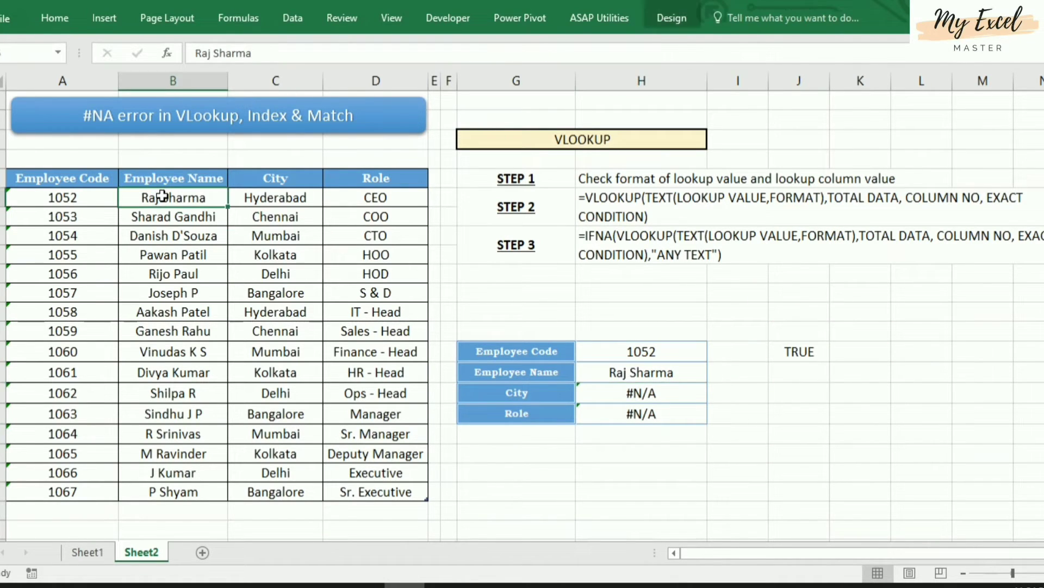
- Set the lookup Employee Code in H14 to 1050 to test the Employee Name fallback message
{"action": "left_click", "coordinate": [637, 350]}
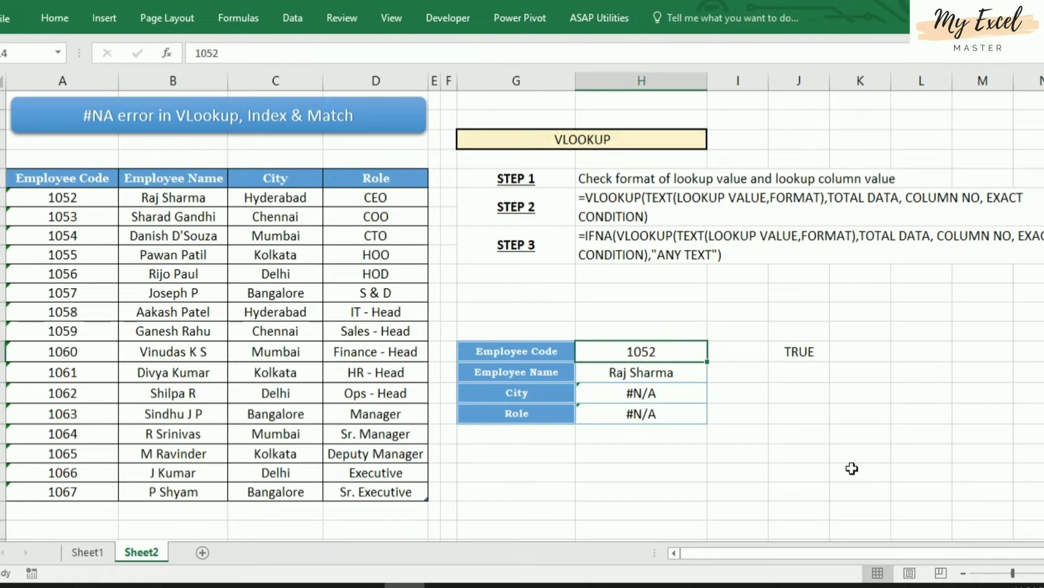
{"action": "type", "text": "1050"}
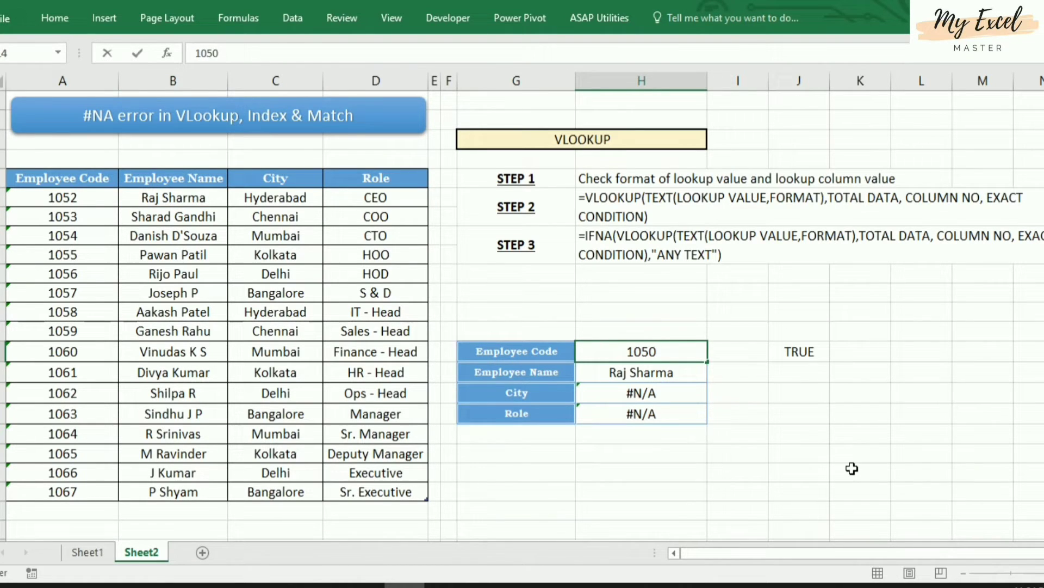
{"action": "key", "text": "Return"}
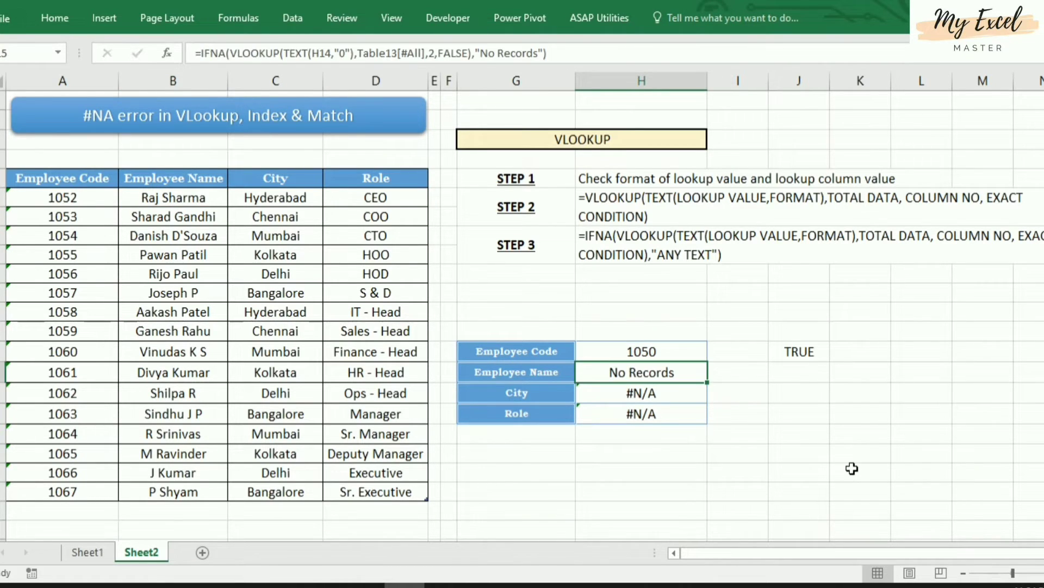
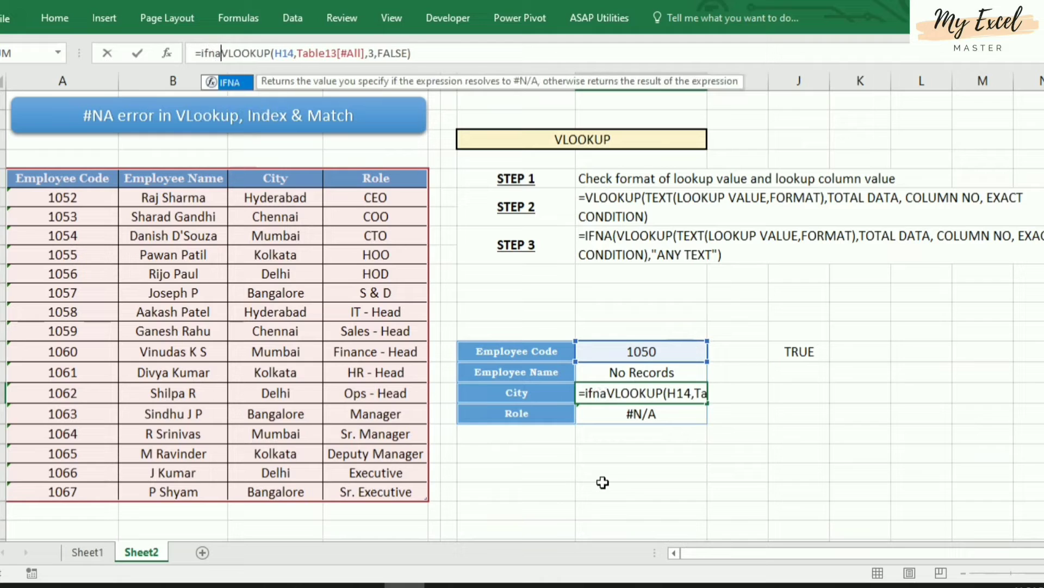
- Wrap the City formula's VLOOKUP in H16 in an IFNA function with "No Records" as the fallback text
{"action": "left_click", "coordinate": [441, 55]}
{"action": "type", "text": ",\"No"}
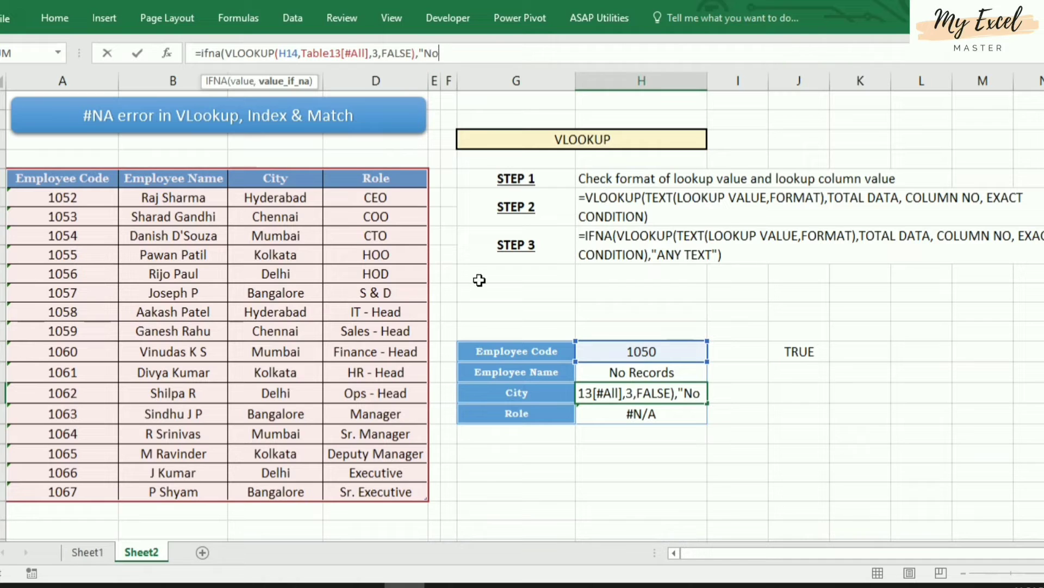
{"action": "type", "text": " Recor"}
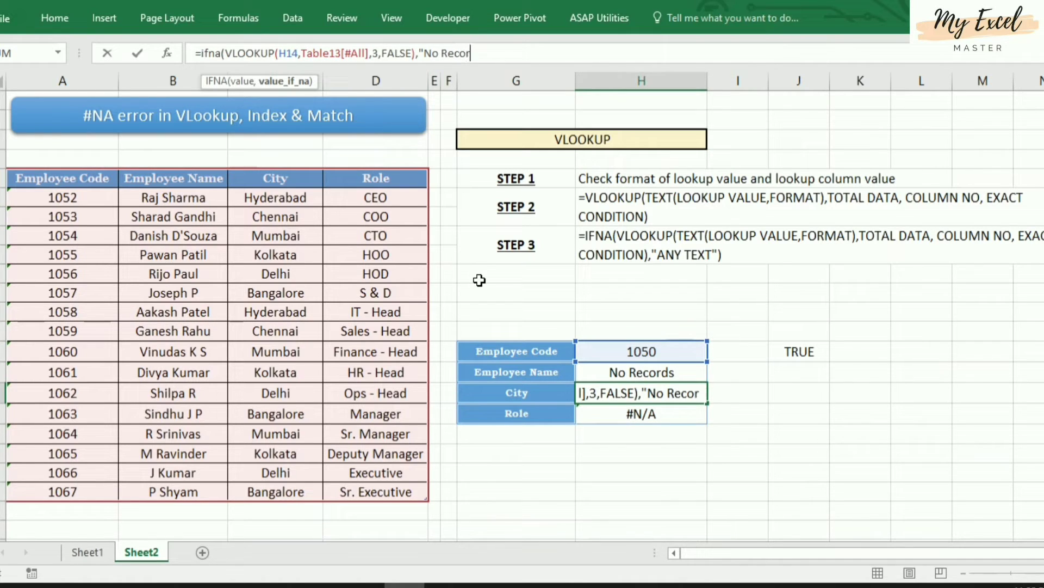
{"action": "type", "text": "ds"}
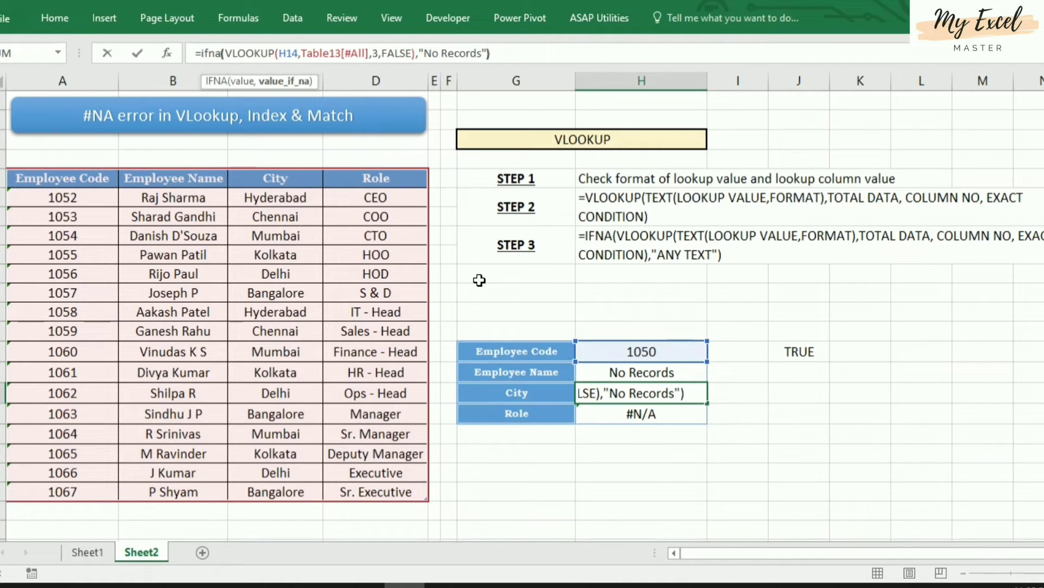
- Convert the lookup value in the City formula in H16 to TEXT(H14,"0")
{"action": "left_click", "coordinate": [282, 53]}
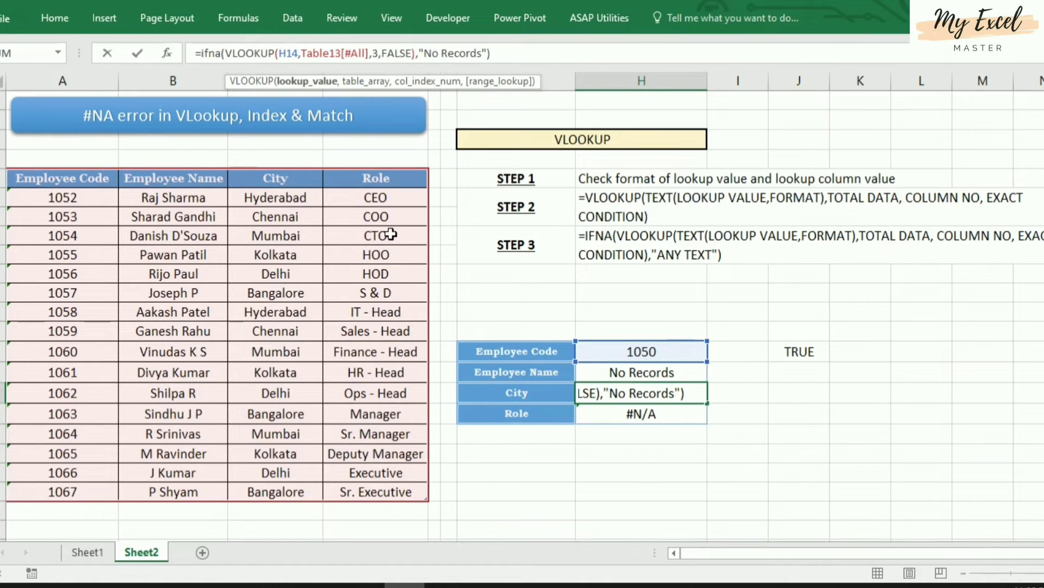
{"action": "type", "text": "text(H14"}
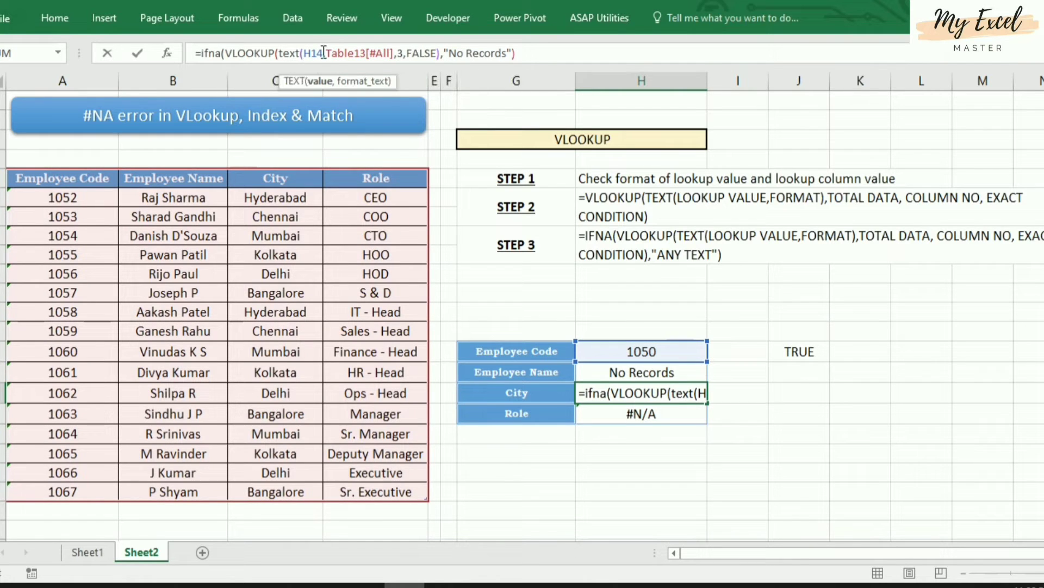
{"action": "type", "text": ","}
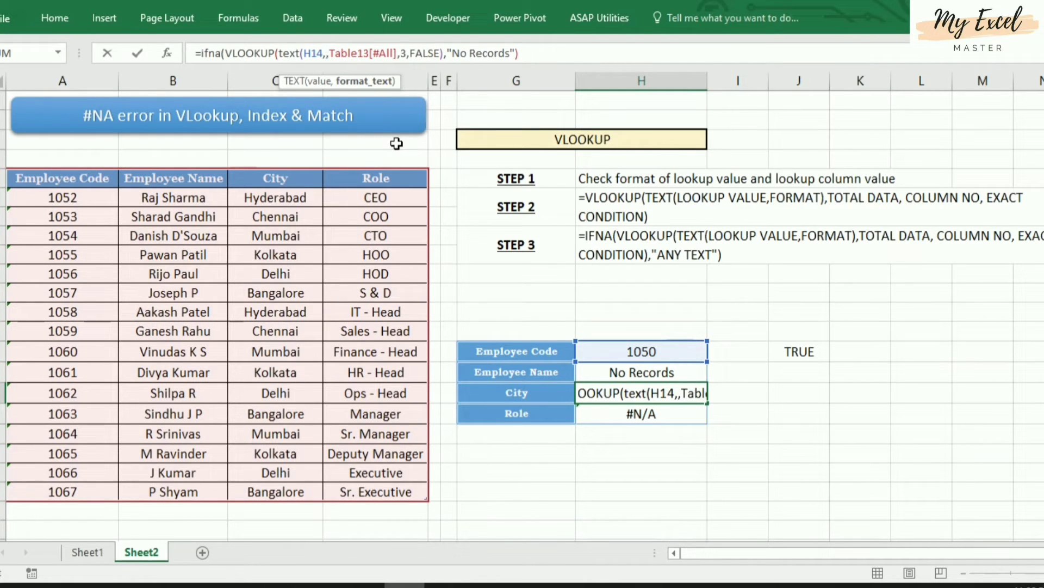
{"action": "type", "text": "\"0"}
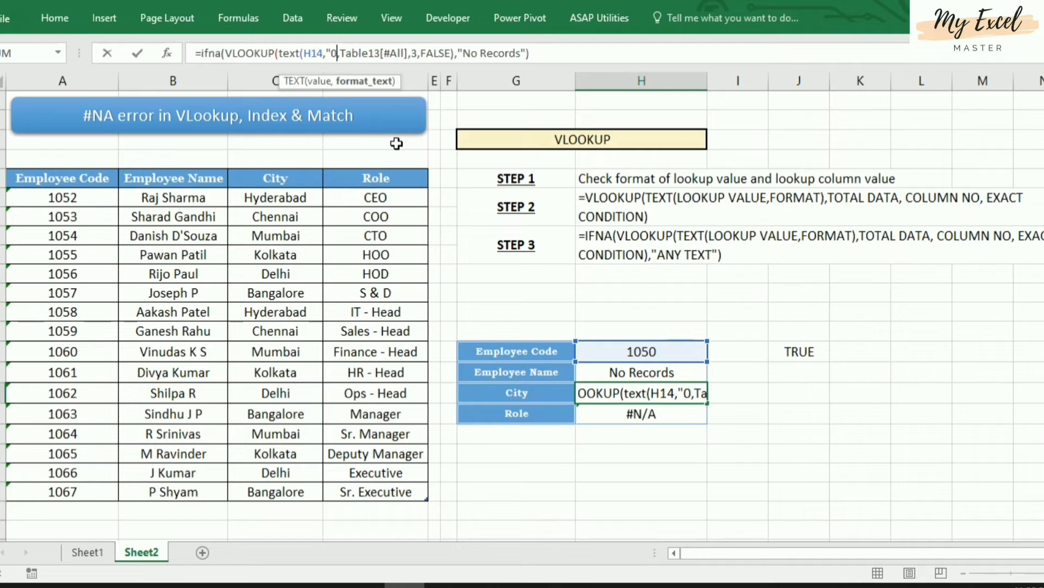
{"action": "type", "text": "\")"}
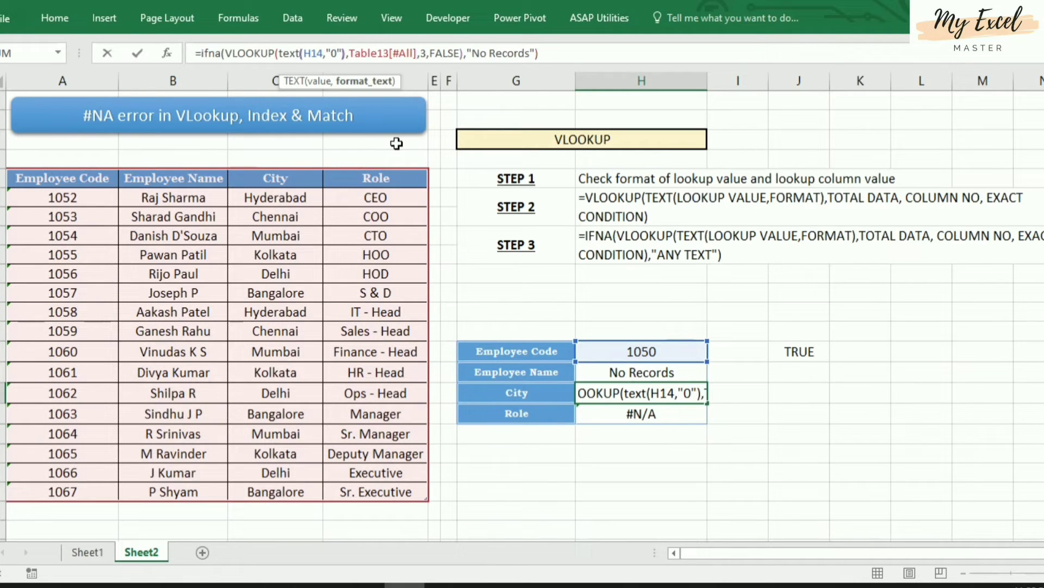
{"action": "key", "text": "Return"}
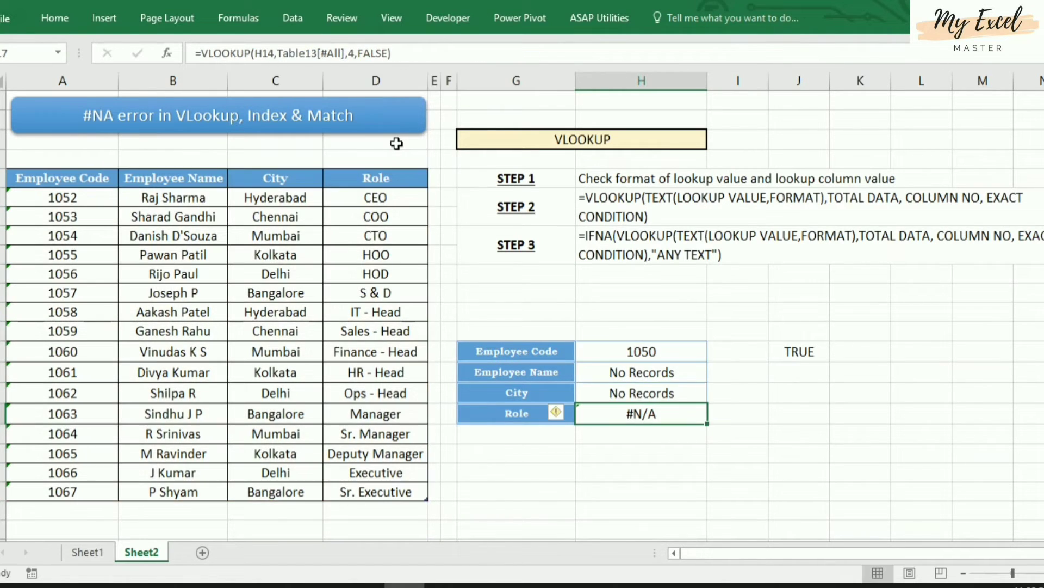
- Convert the lookup value in the Role formula in H17 to TEXT(H14,"0")
{"action": "left_click", "coordinate": [259, 57]}
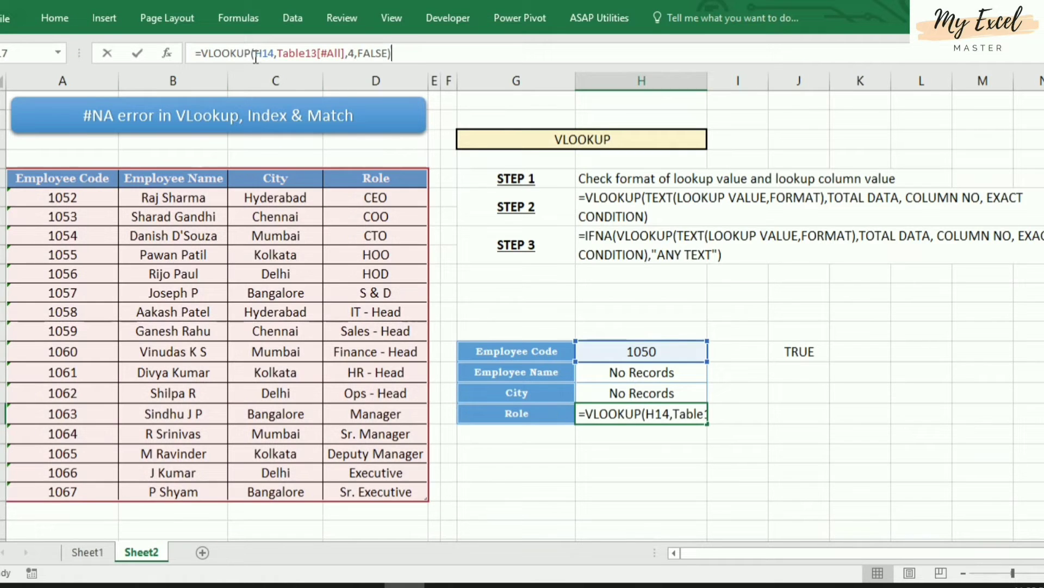
{"action": "type", "text": "text("}
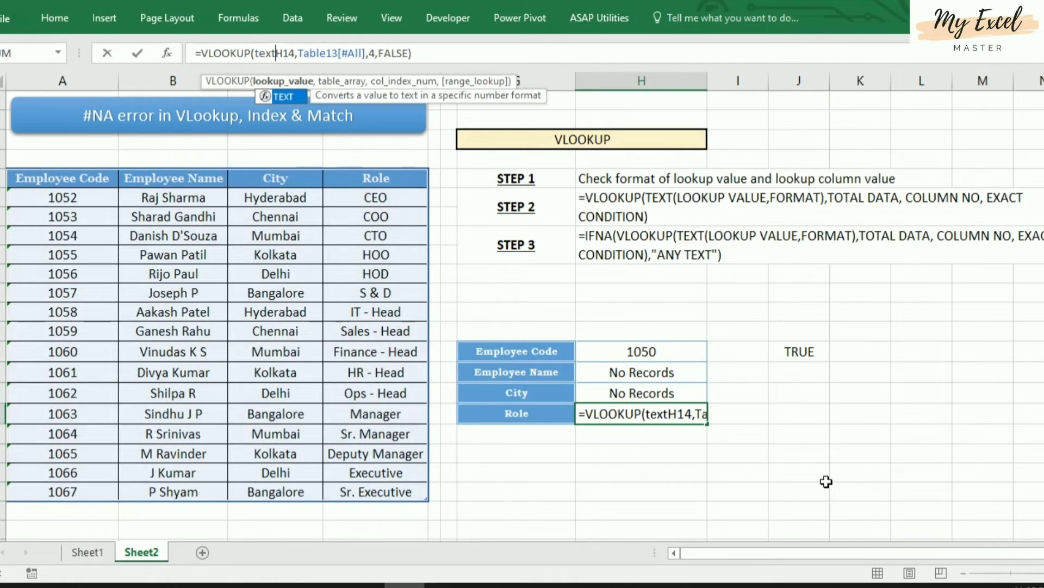
{"action": "key", "text": "Right"}
{"action": "key", "text": "Right"}
{"action": "type", "text": ",\"0\""}
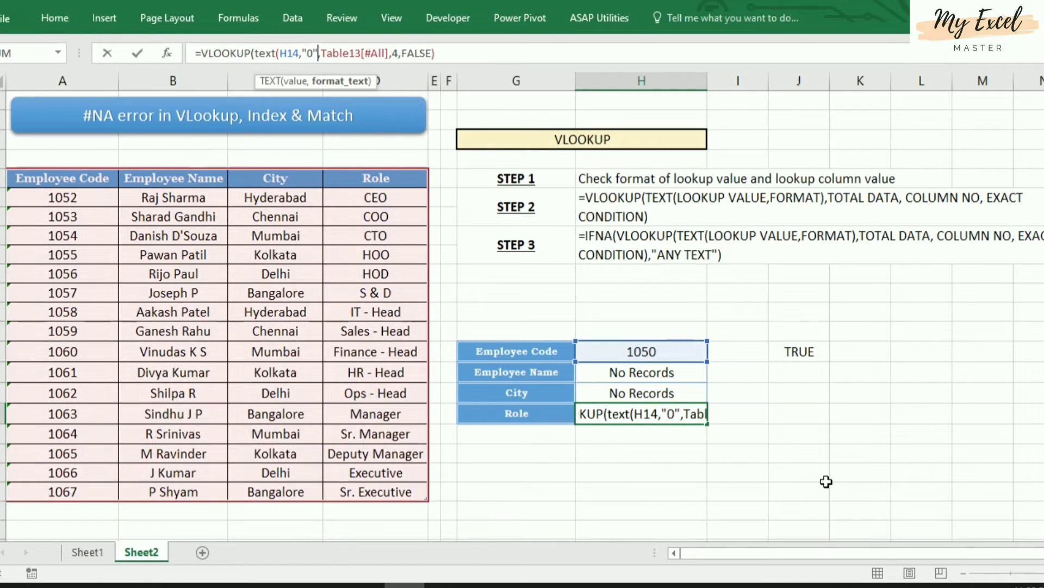
{"action": "type", "text": ")"}
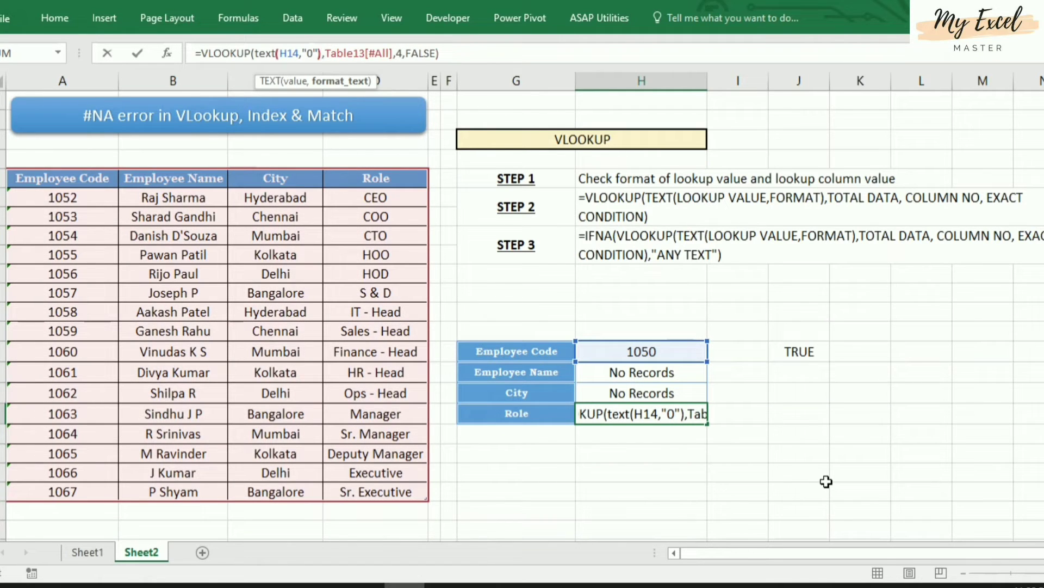
- Wrap the Role formula in H17 in an IFERROR function with "No Records" as the fallback text
{"action": "left_click", "coordinate": [205, 45]}
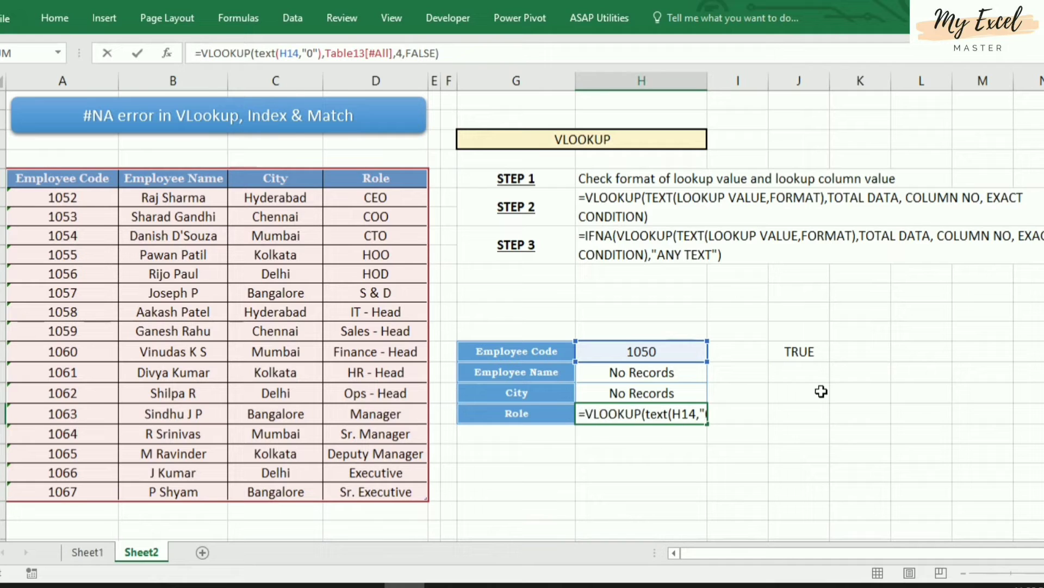
{"action": "type", "text": "iferror("}
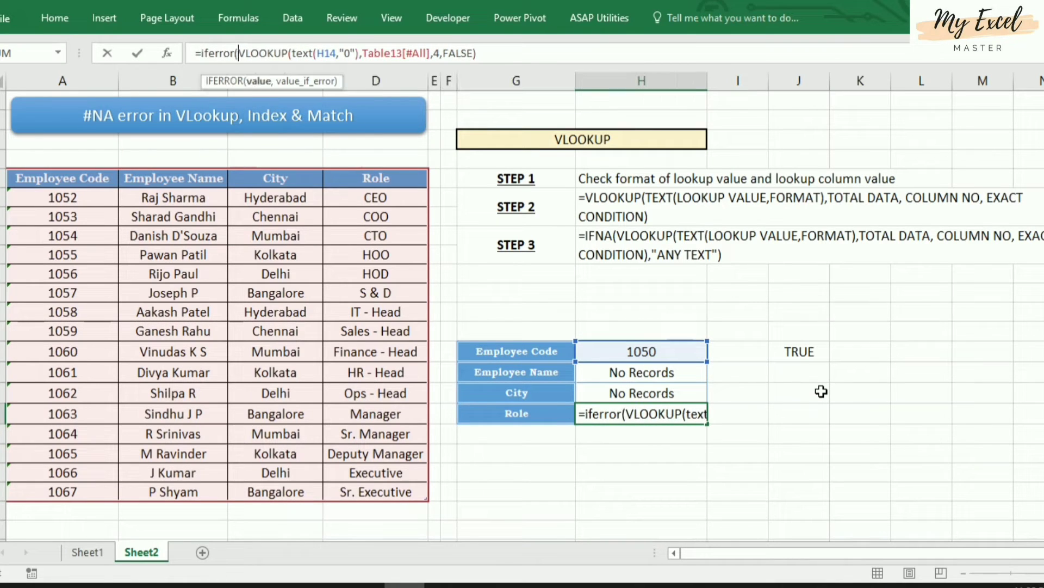
{"action": "left_click", "coordinate": [532, 55]}
{"action": "type", "text": ",\"No Recor"}
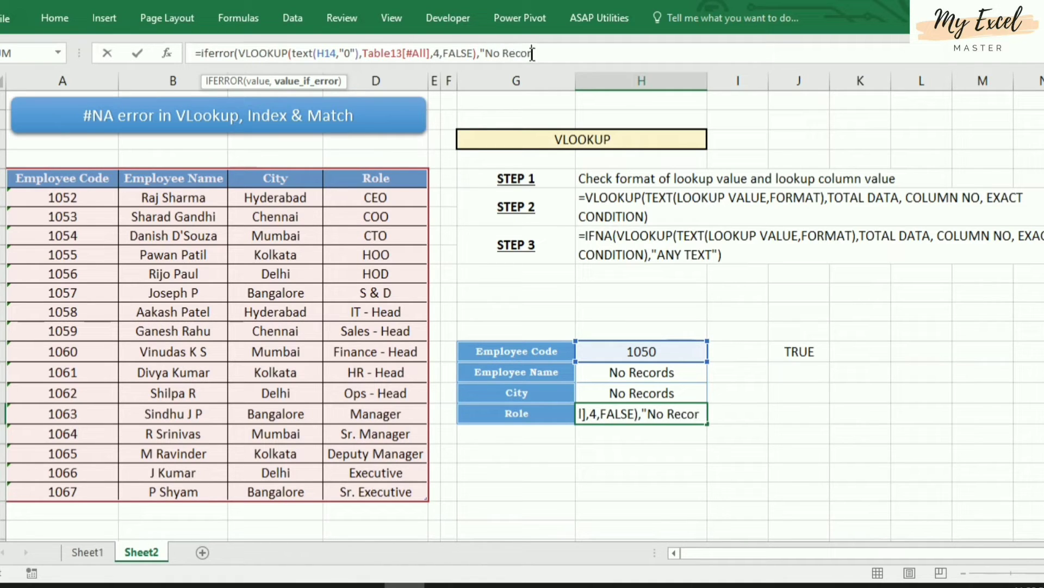
{"action": "type", "text": "ds\""}
{"action": "key", "text": "Return"}
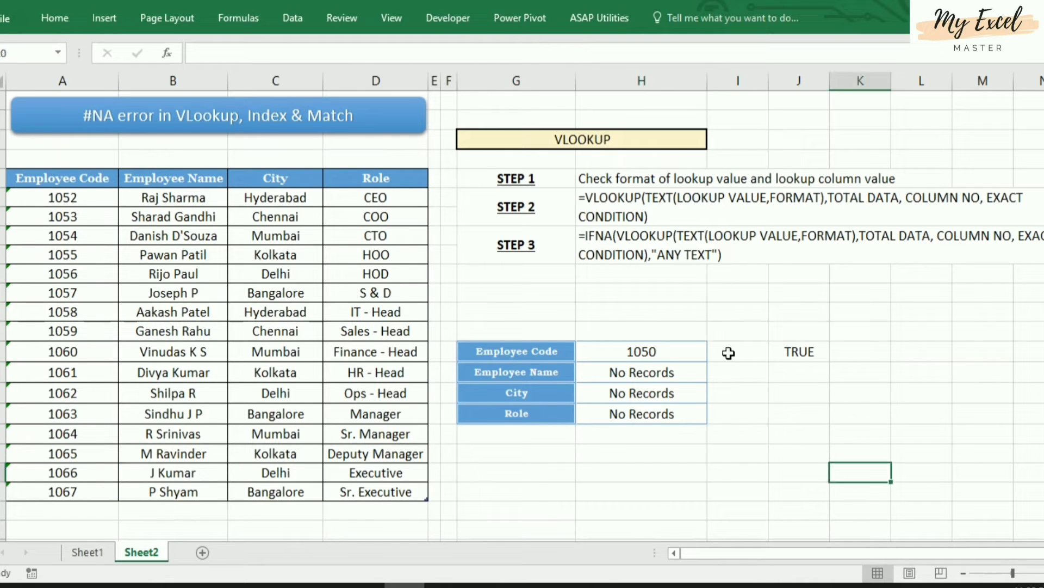
- Test all three lookup formulas by setting the Employee Code in H14 to 1052 and then to 1053
{"action": "left_click", "coordinate": [693, 351]}
{"action": "type", "text": "1052"}
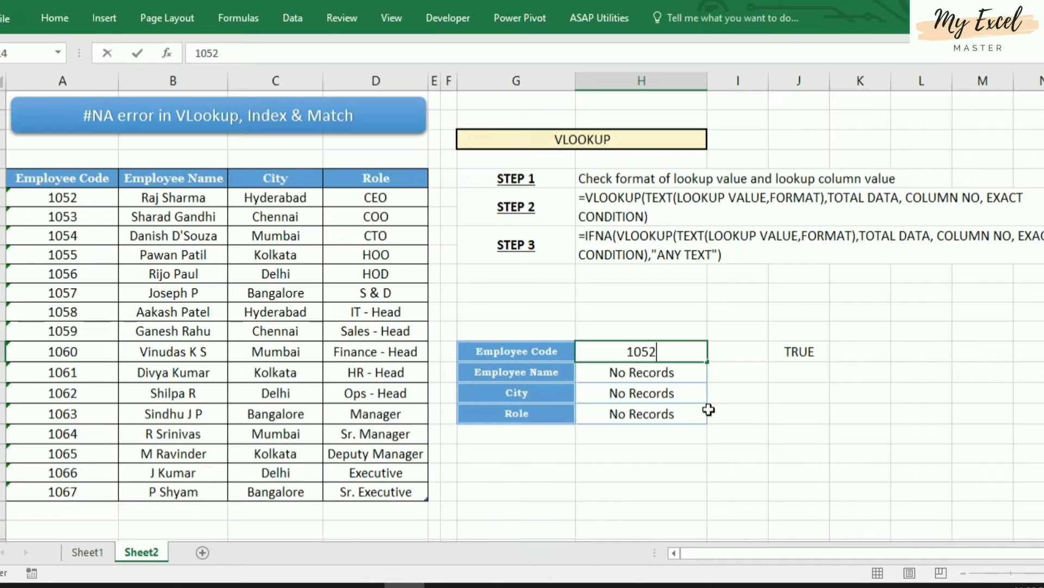
{"action": "key", "text": "Return"}
{"action": "key", "text": "Up"}
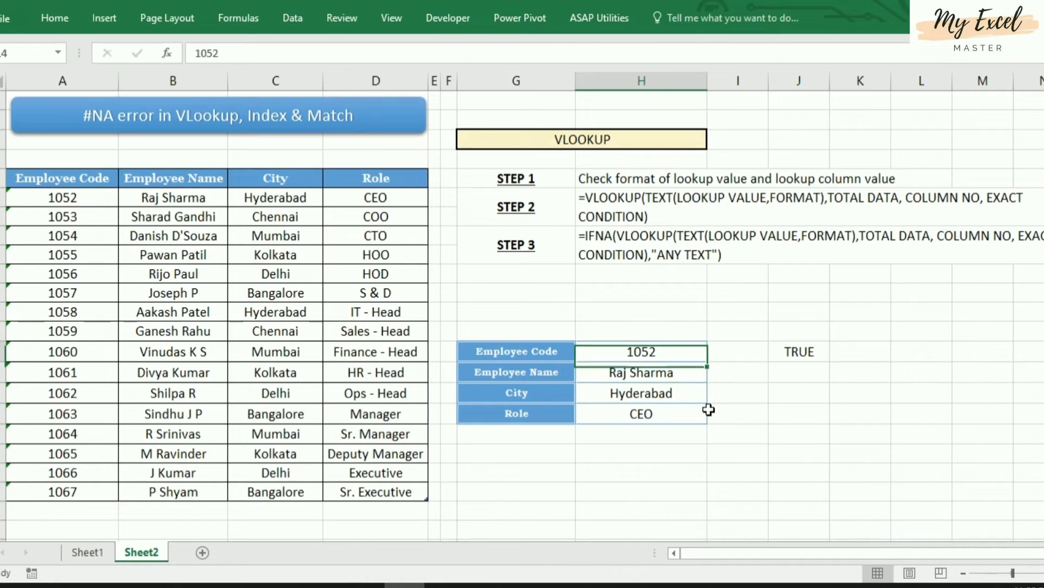
{"action": "type", "text": "1053"}
{"action": "key", "text": "Return"}
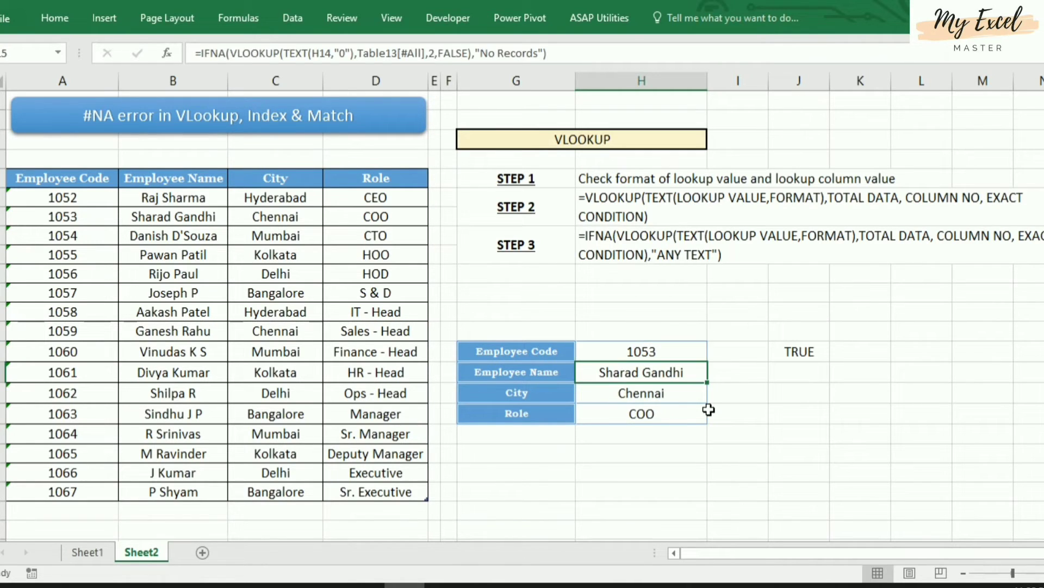
- Test the fallback messages with an Employee Code missing from the table by setting H14 to 1
{"action": "left_click", "coordinate": [669, 355]}
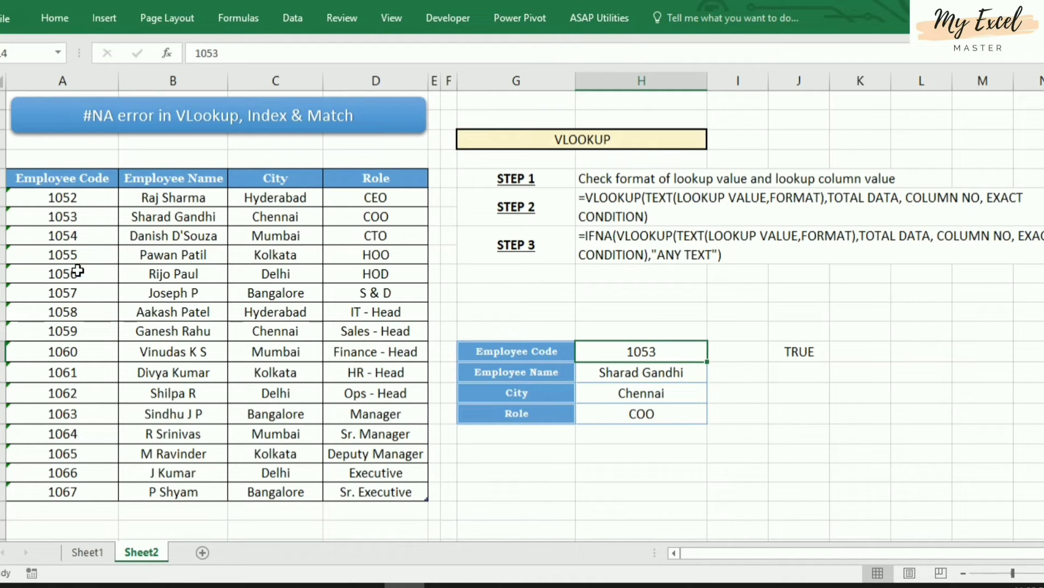
{"action": "type", "text": "1"}
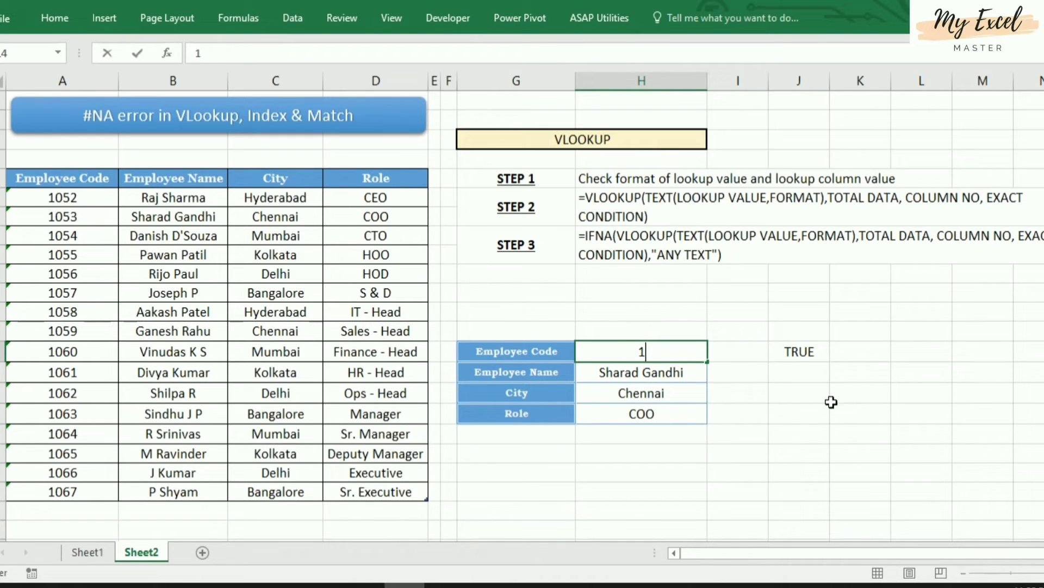
{"action": "key", "text": "Return"}
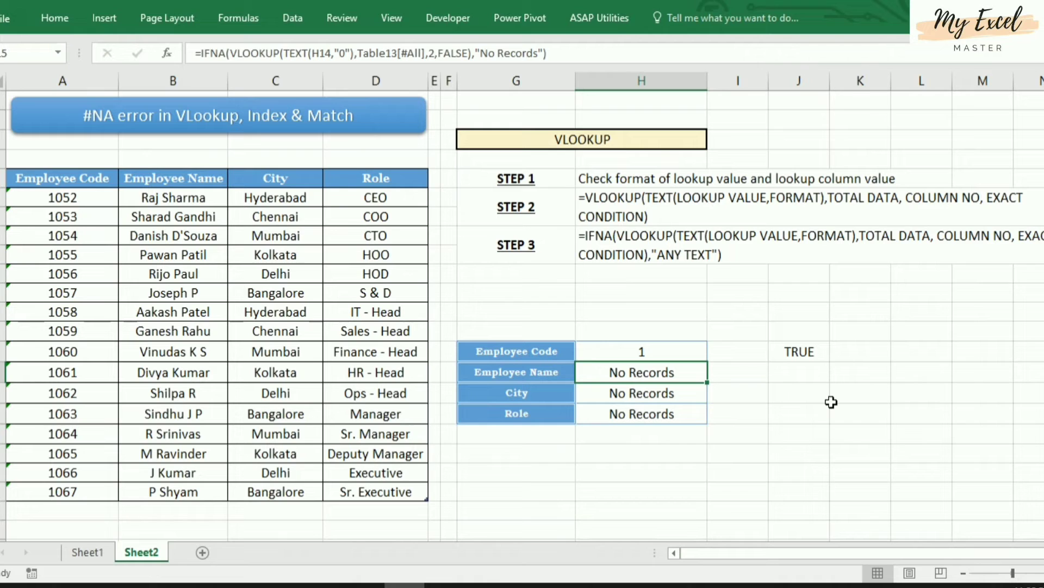
- Set the lookup Employee Code in H14 to 1067 and compare the returned details with the table's last row
{"action": "key", "text": "Up"}
{"action": "type", "text": "1067"}
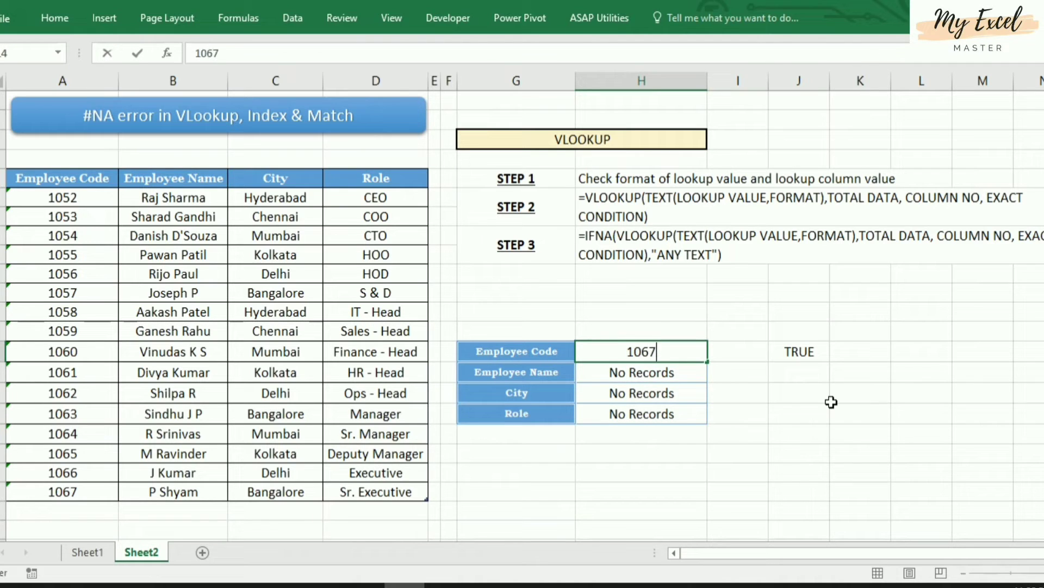
{"action": "key", "text": "Return"}
{"action": "left_click", "coordinate": [696, 350]}
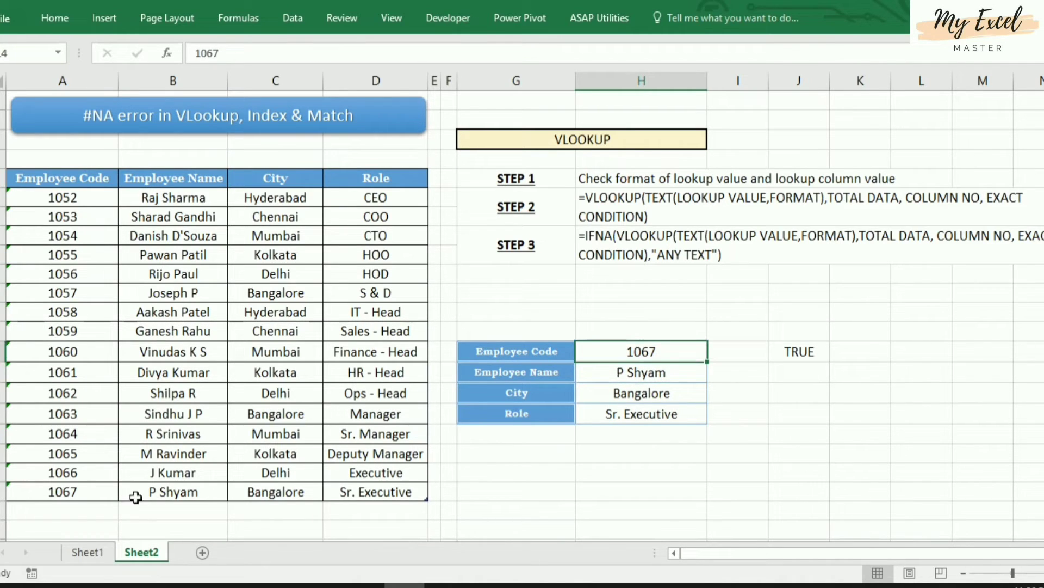
{"action": "left_click", "coordinate": [111, 495]}
{"action": "left_click", "coordinate": [179, 491]}
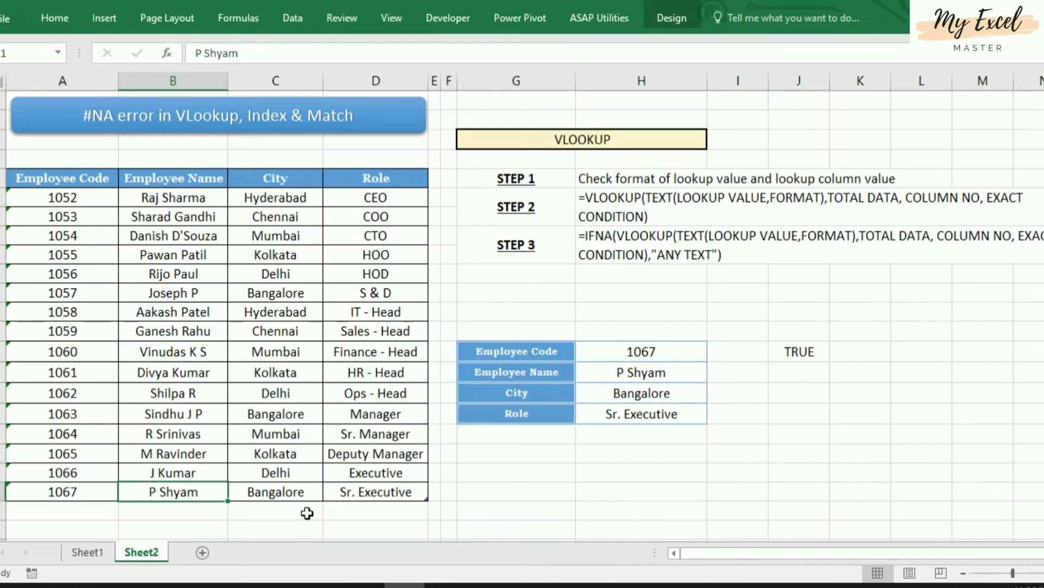
{"action": "left_click", "coordinate": [665, 370]}
{"action": "left_click", "coordinate": [665, 472]}
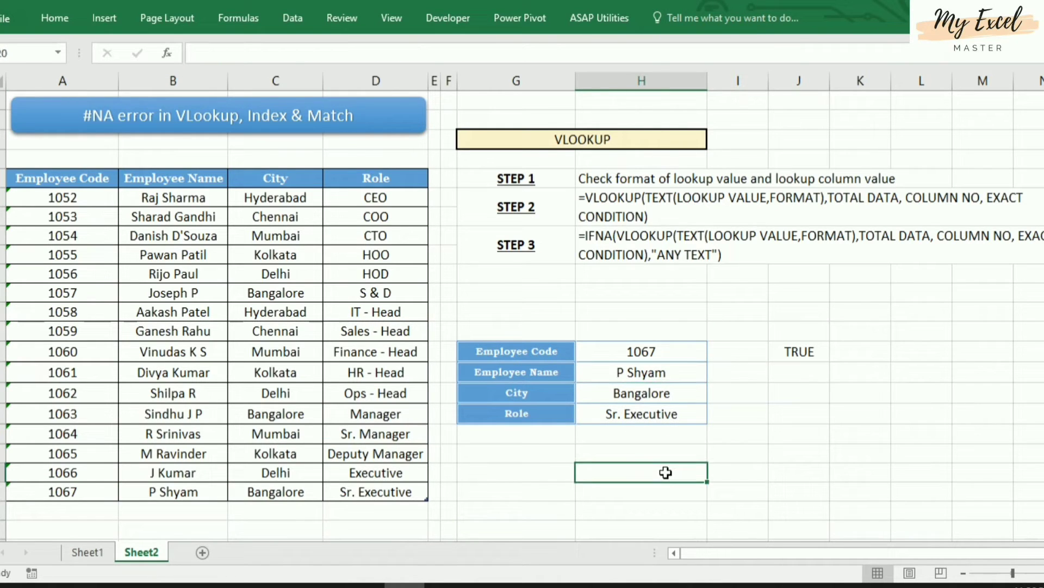